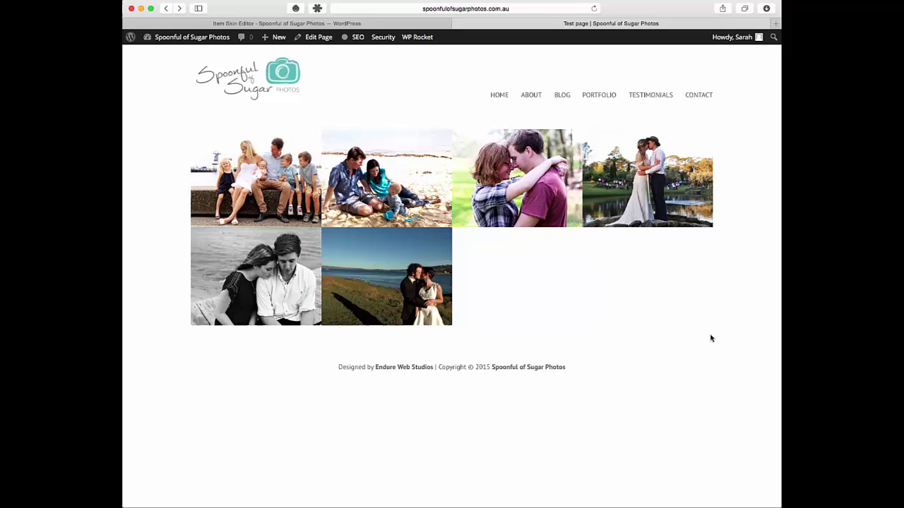
# Browse the Skin Templates overview and go to page 6, which lists GallerySimple and Item Skin 2
pyautogui.click(357, 24)
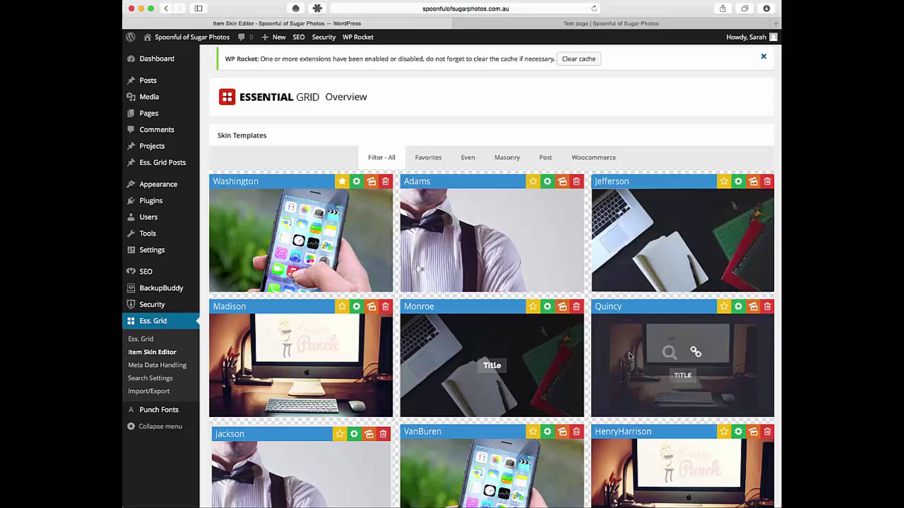
pyautogui.scroll(-3, 630, 355)
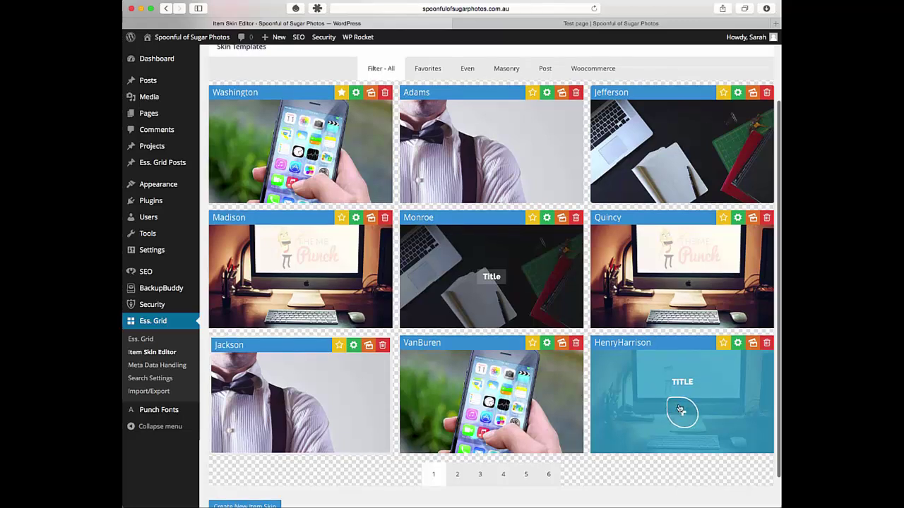
pyautogui.scroll(-1, 551, 408)
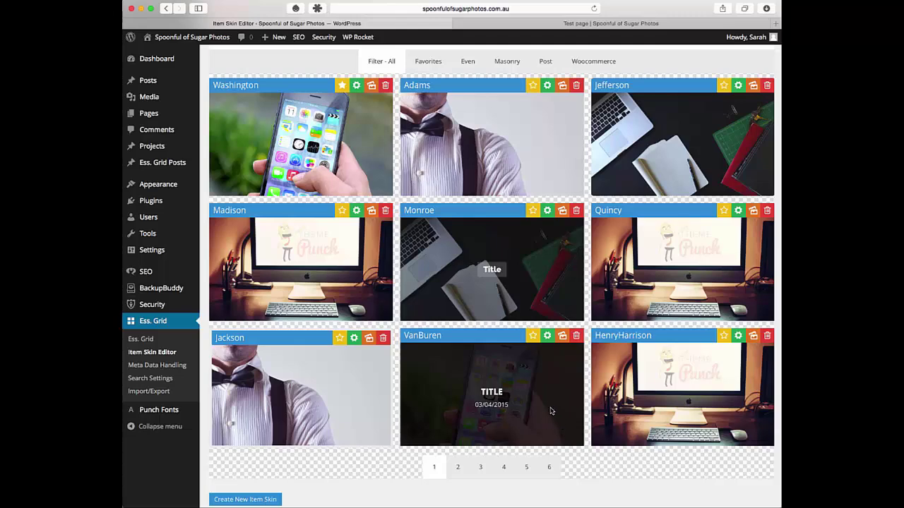
pyautogui.scroll(2, 552, 411)
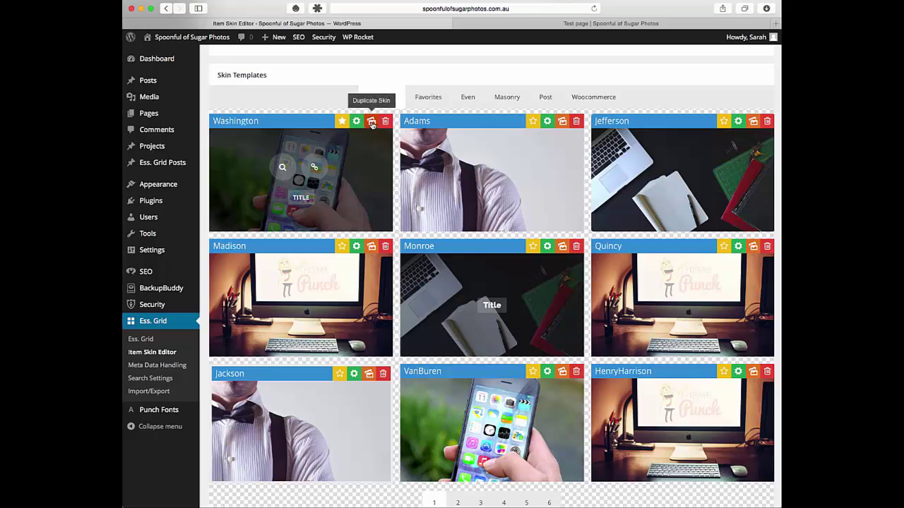
pyautogui.click(368, 168)
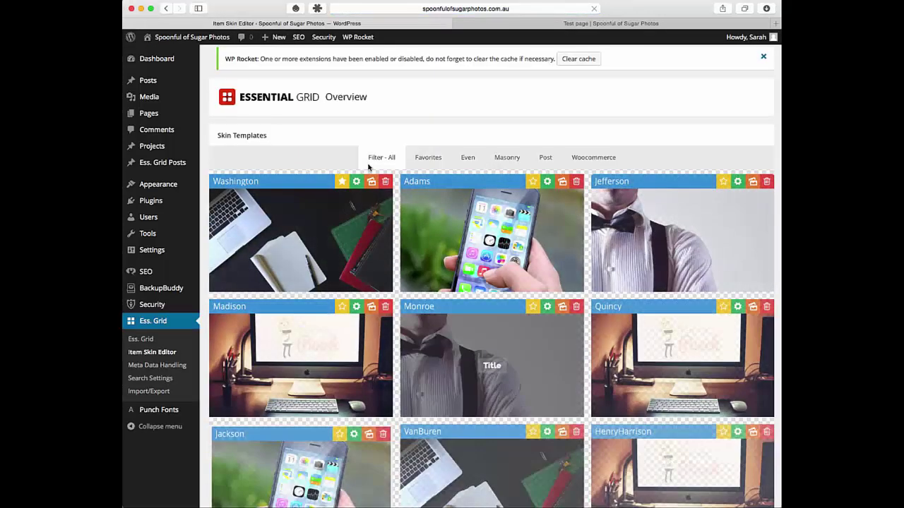
pyautogui.scroll(-4, 423, 226)
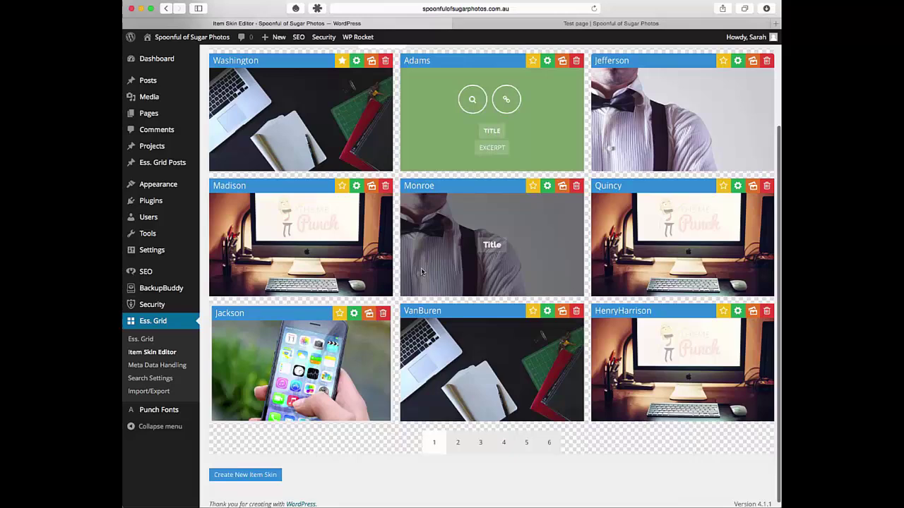
pyautogui.click(549, 442)
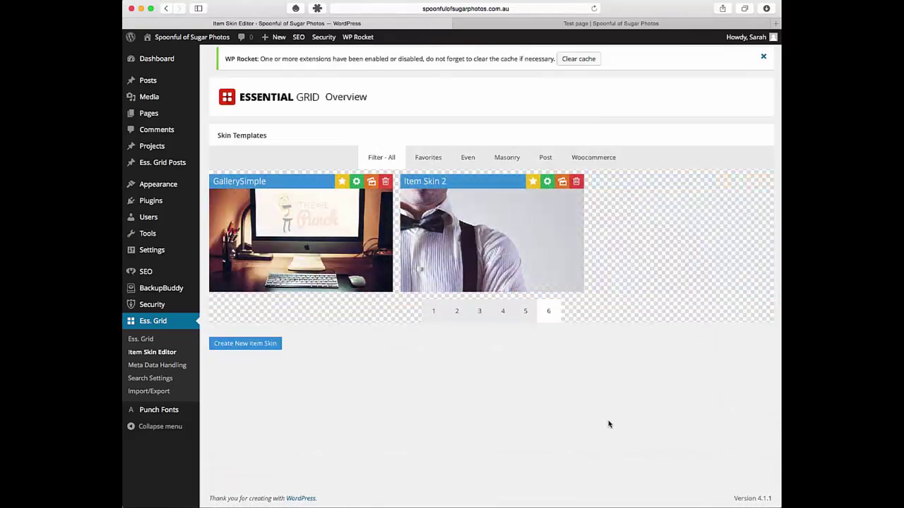
pyautogui.moveTo(486, 244)
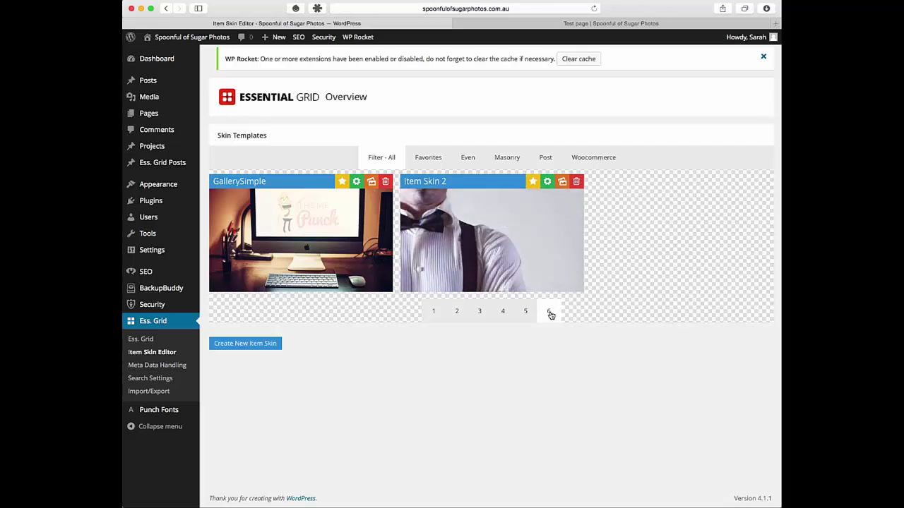
# Open Item Skin 2 in the Item Skin Editor and rename it 'weddings-skin'
pyautogui.click(547, 182)
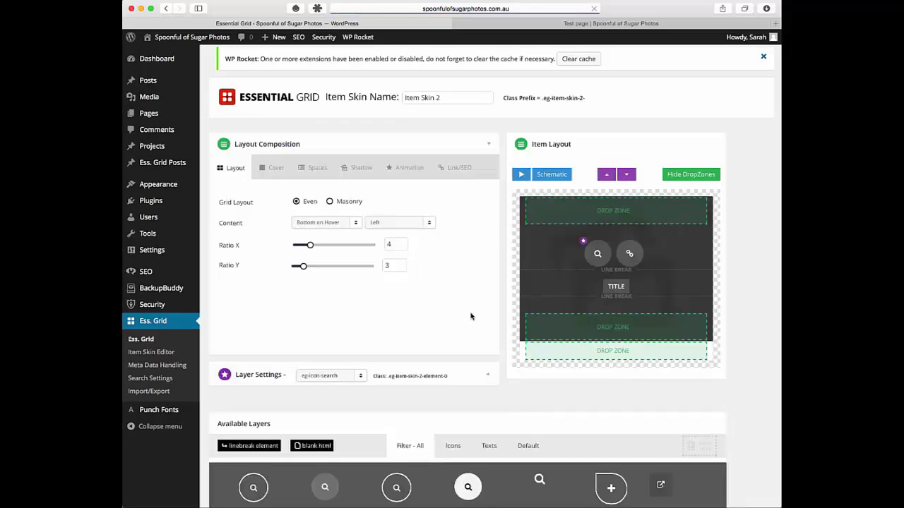
pyautogui.moveTo(441, 98); pyautogui.dragTo(348, 97)
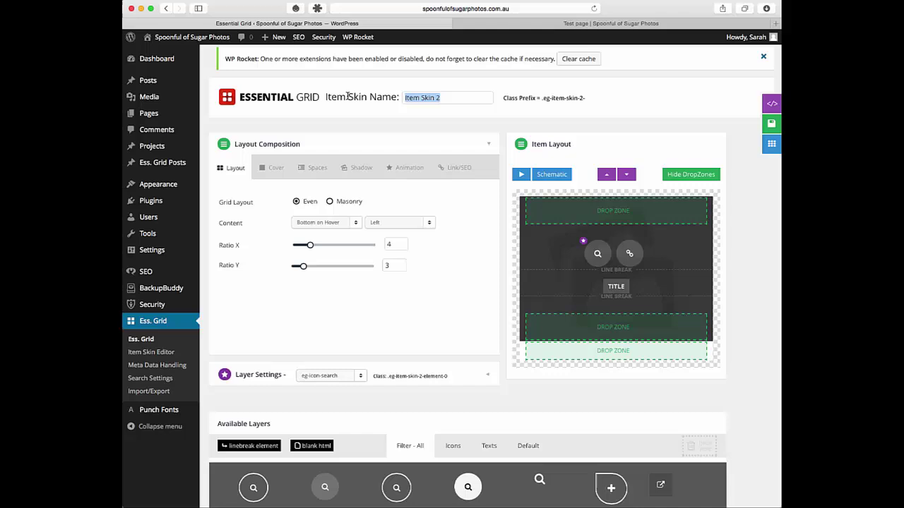
pyautogui.write('wed')
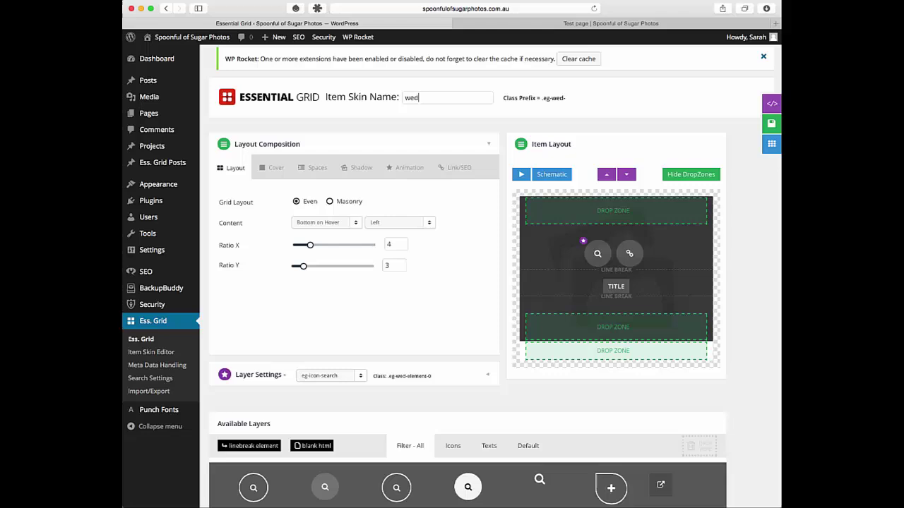
pyautogui.write('dings-grid')
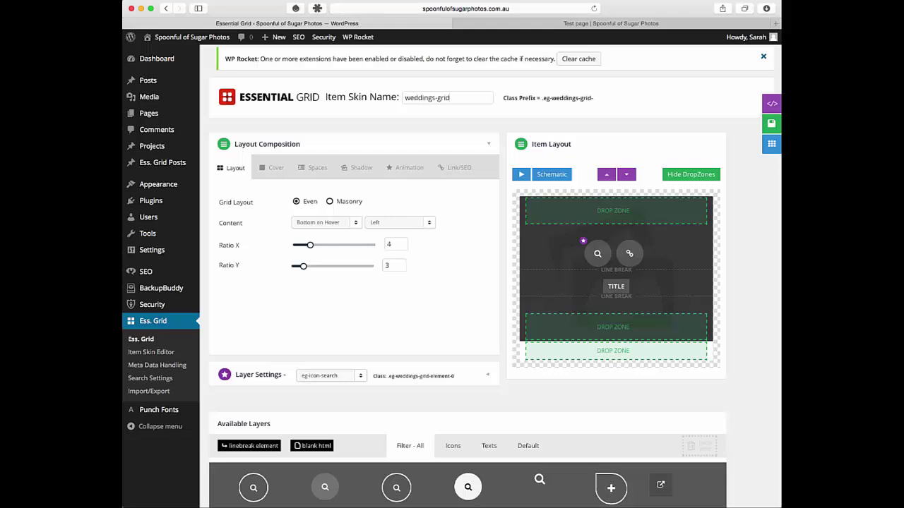
pyautogui.press('BackSpace')
pyautogui.press('BackSpace')
pyautogui.press('BackSpace')
pyautogui.press('BackSpace')
pyautogui.write('skin')
# Delete the link icon and TITLE layers from the card's Item Layout, keeping only the search icon
pyautogui.scroll(-1, 259, 198)
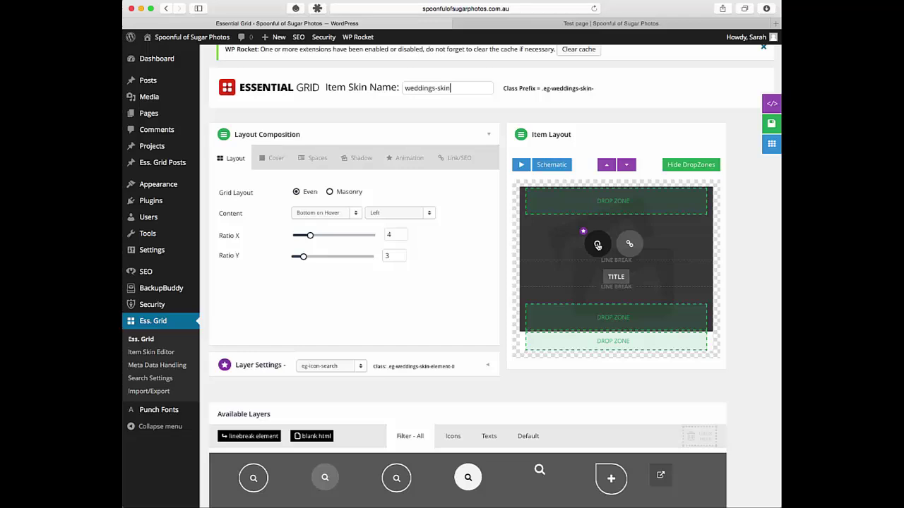
pyautogui.scroll(-1, 597, 245)
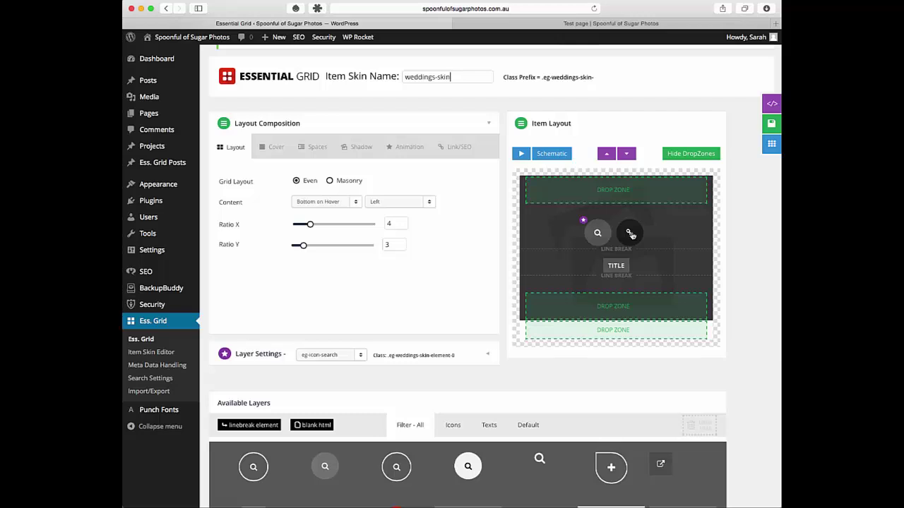
pyautogui.click(629, 233)
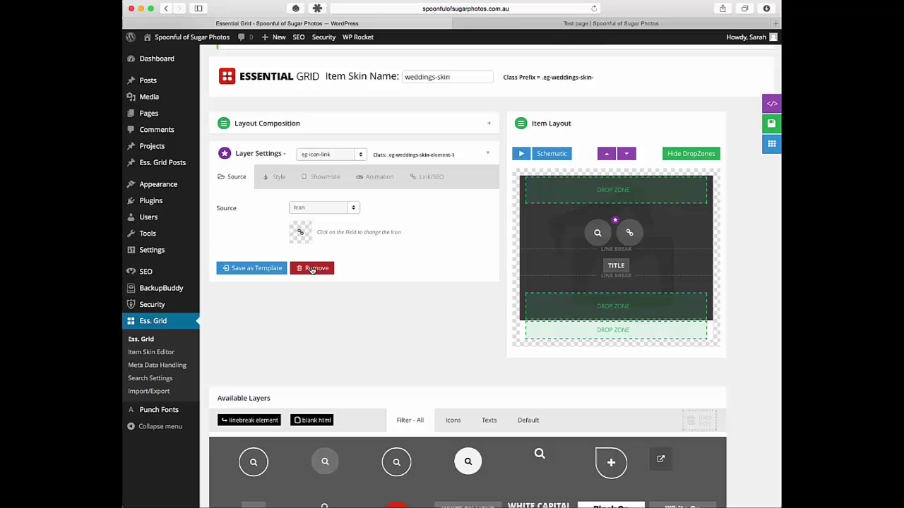
pyautogui.click(312, 269)
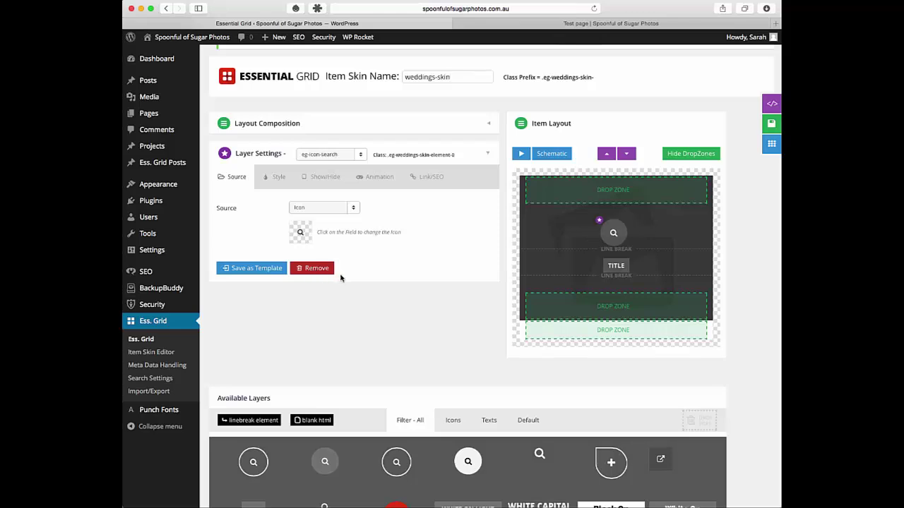
pyautogui.click(615, 267)
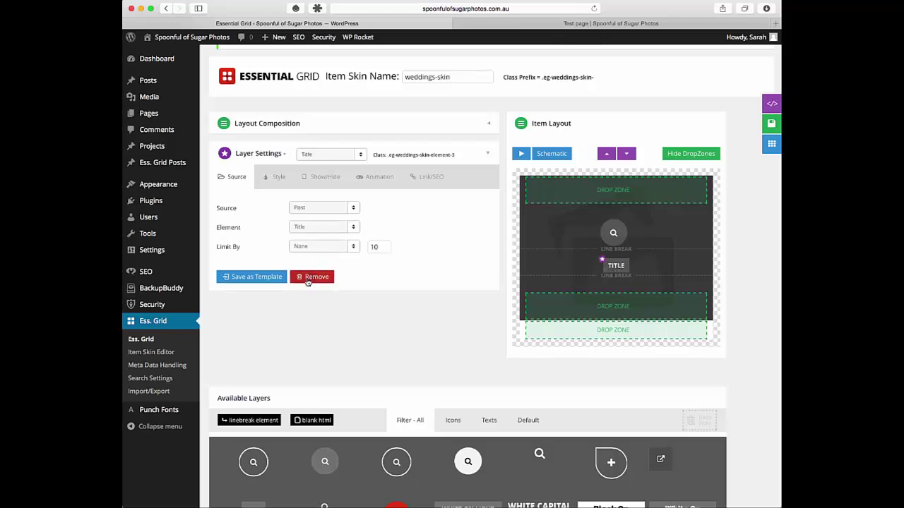
pyautogui.click(308, 279)
# Drag the WHITE CAPITAL 13PX layer from Available Layers into the card beneath the search icon
pyautogui.scroll(-2, 426, 308)
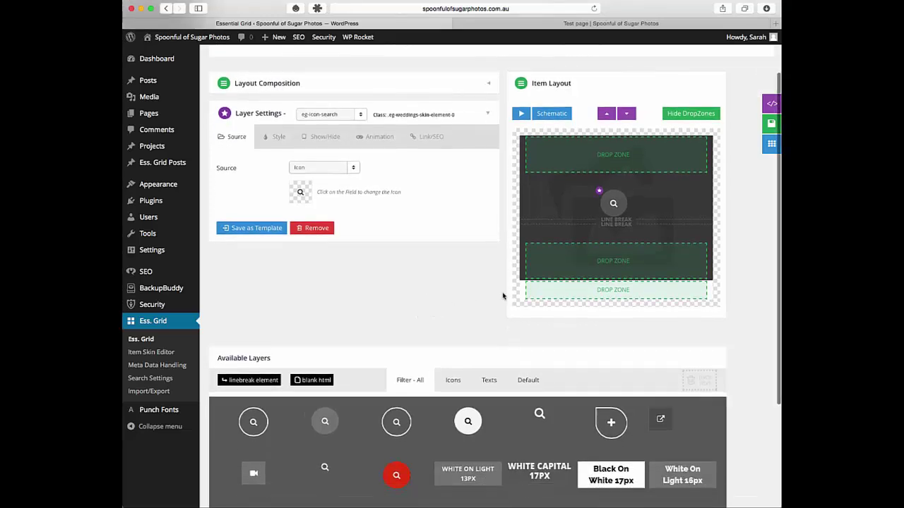
pyautogui.scroll(-3, 462, 315)
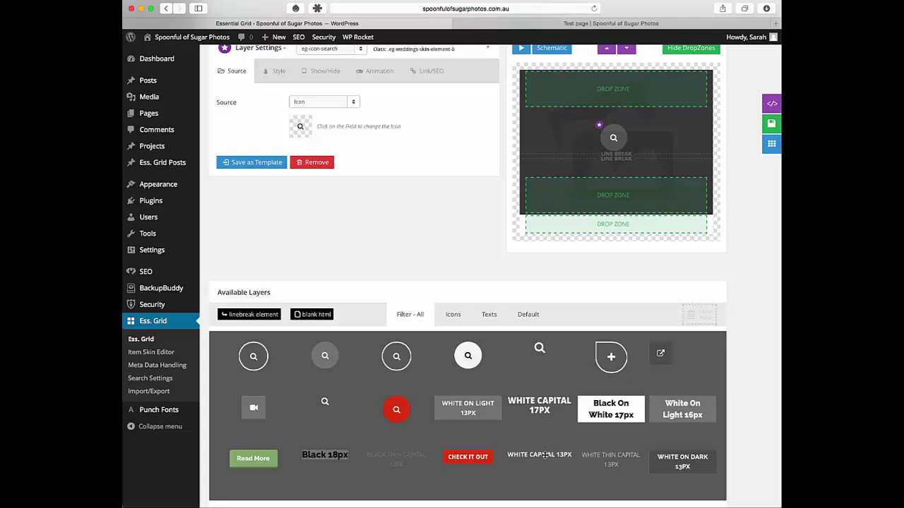
pyautogui.moveTo(551, 455); pyautogui.dragTo(613, 181)
pyautogui.moveTo(619, 160); pyautogui.dragTo(636, 164)
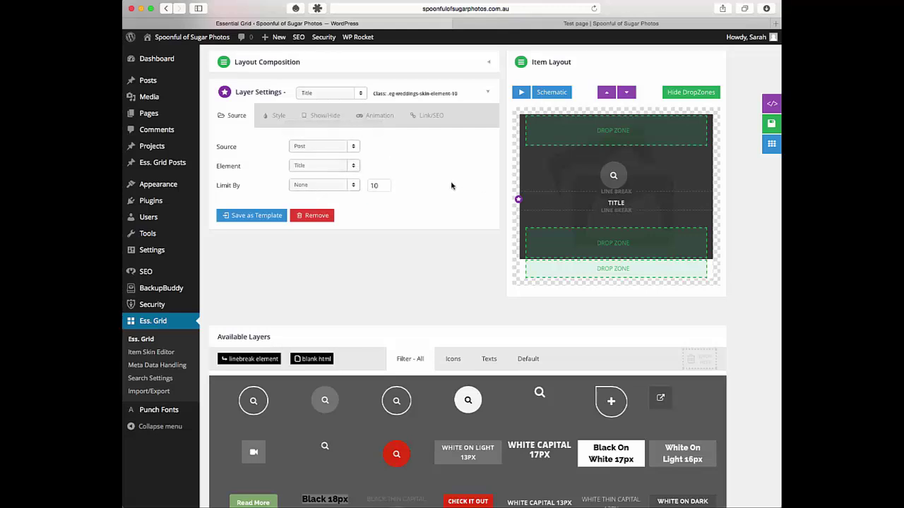
pyautogui.scroll(2, 454, 191)
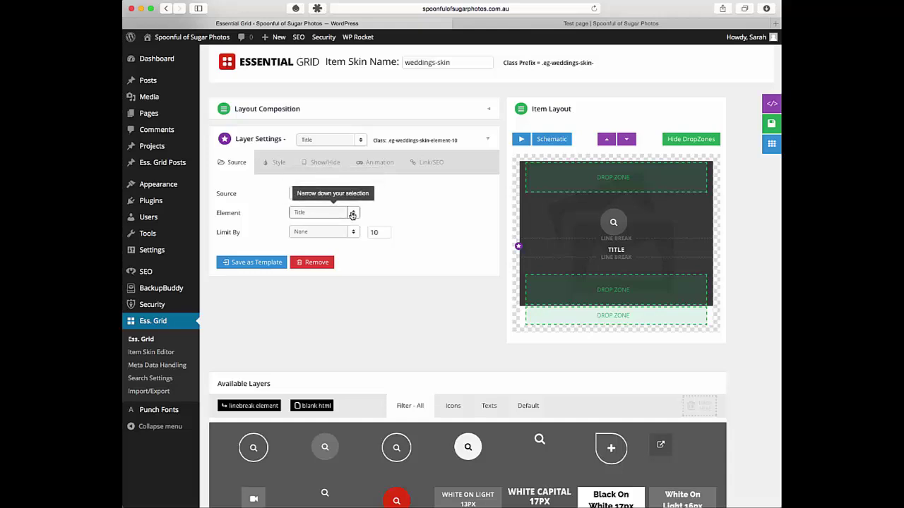
pyautogui.click(352, 213)
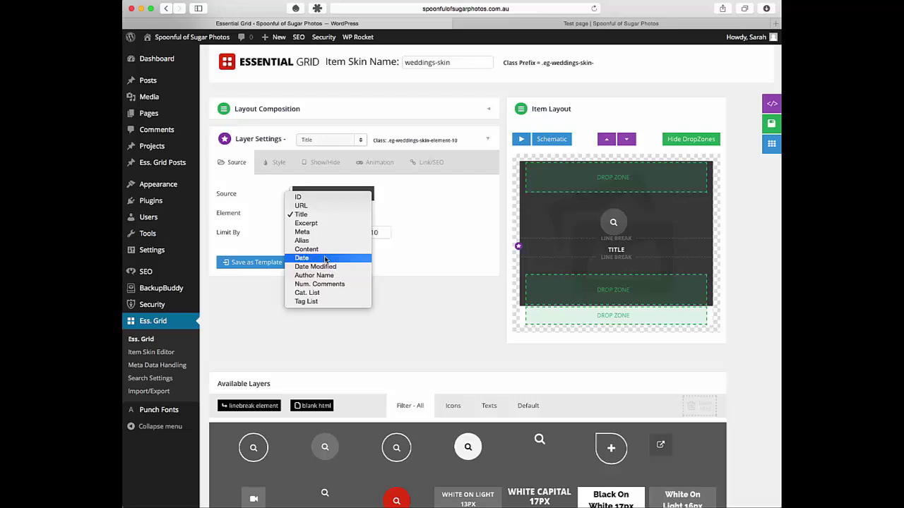
pyautogui.click(439, 255)
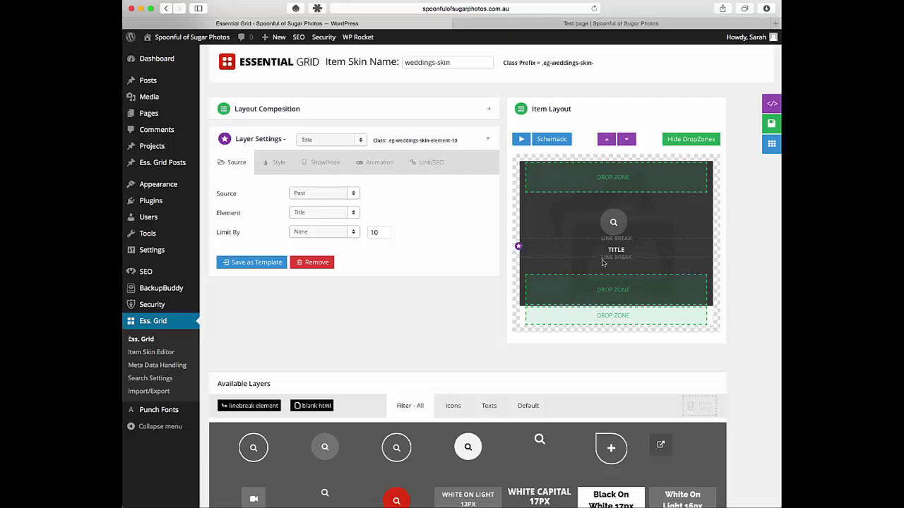
# Change the title layer's animation transition from a flip to Fade, direction In
pyautogui.click(274, 162)
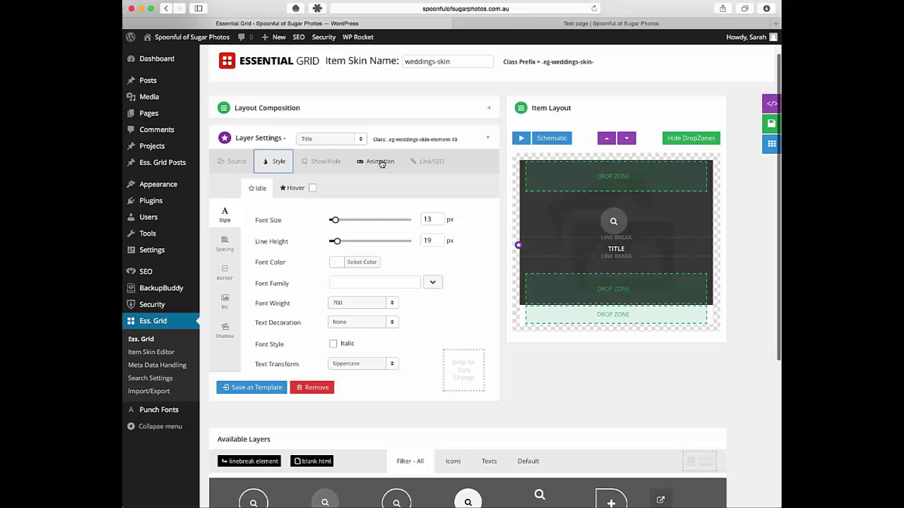
pyautogui.click(381, 161)
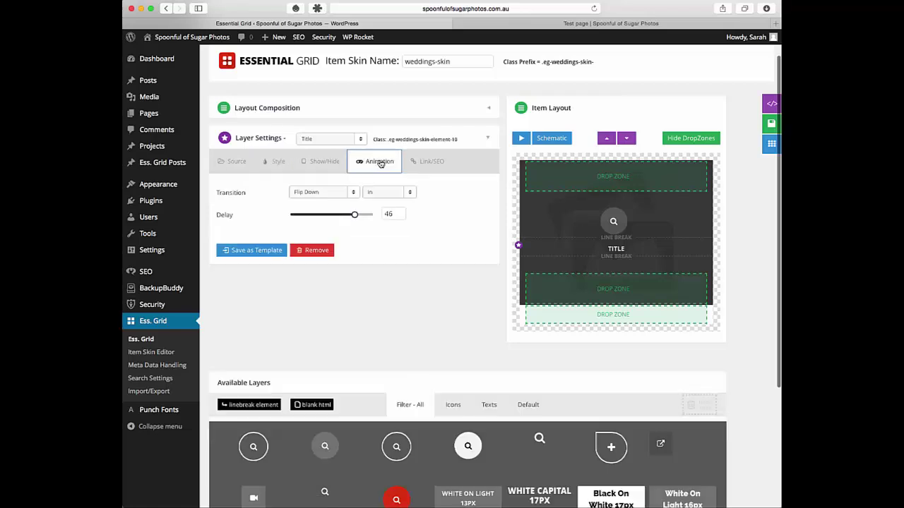
pyautogui.click(353, 194)
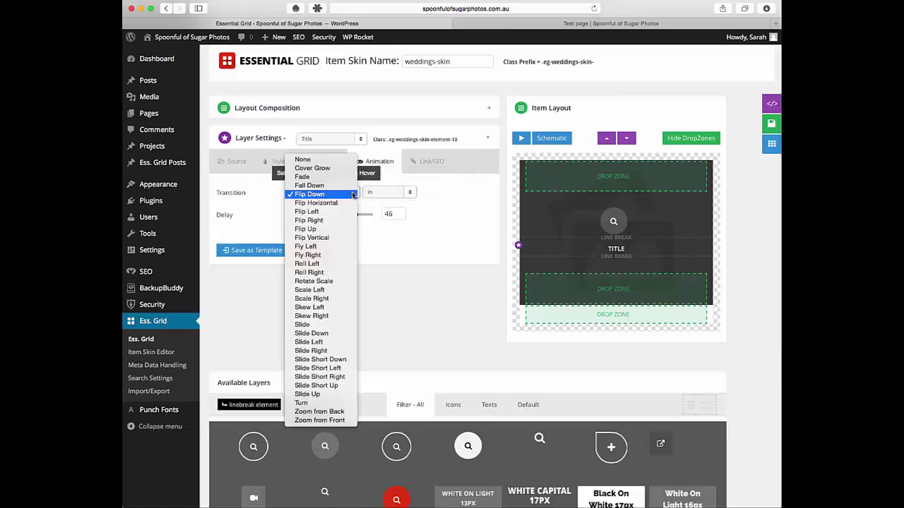
pyautogui.click(340, 176)
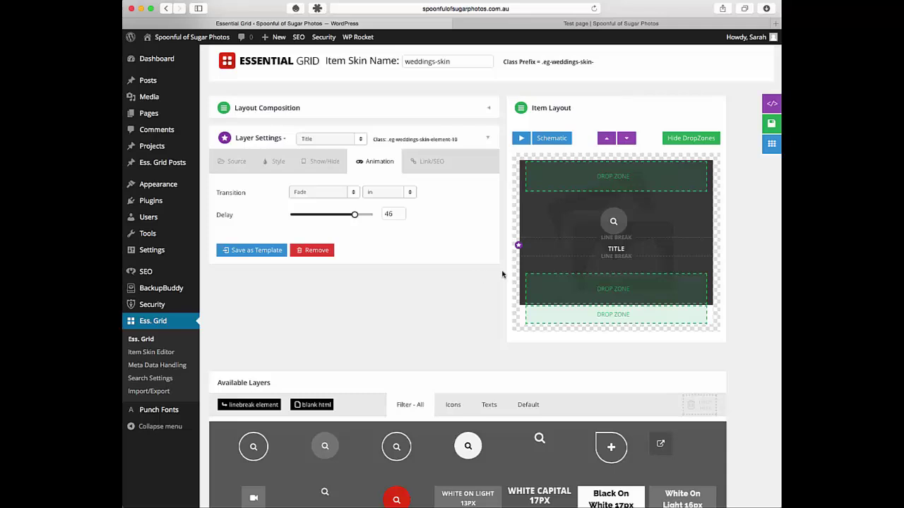
pyautogui.click(410, 192)
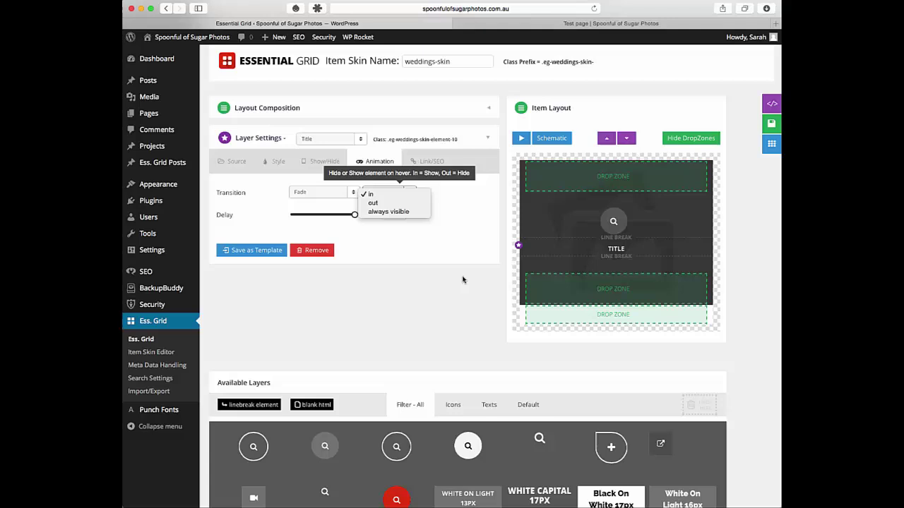
pyautogui.click(462, 224)
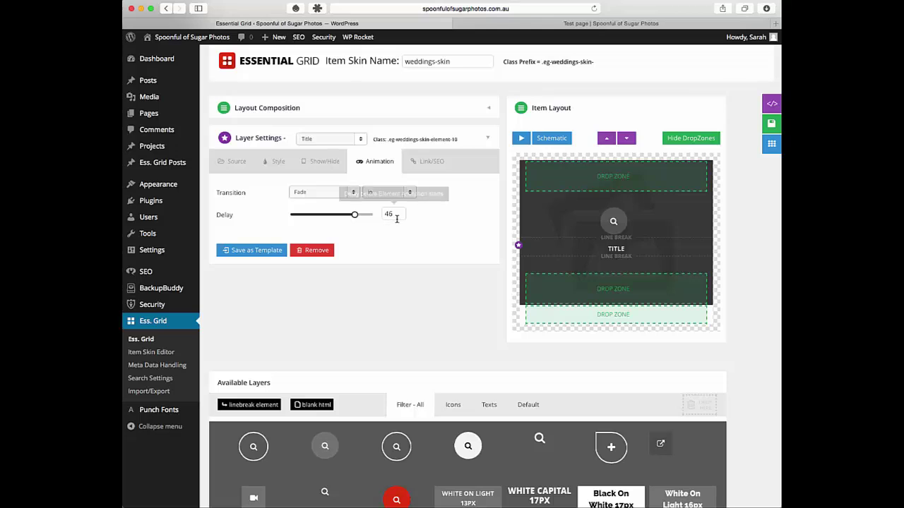
# Set the title's animation delay from 46 to 10 to match the search icon, and show its Link/SEO settings
pyautogui.click(614, 225)
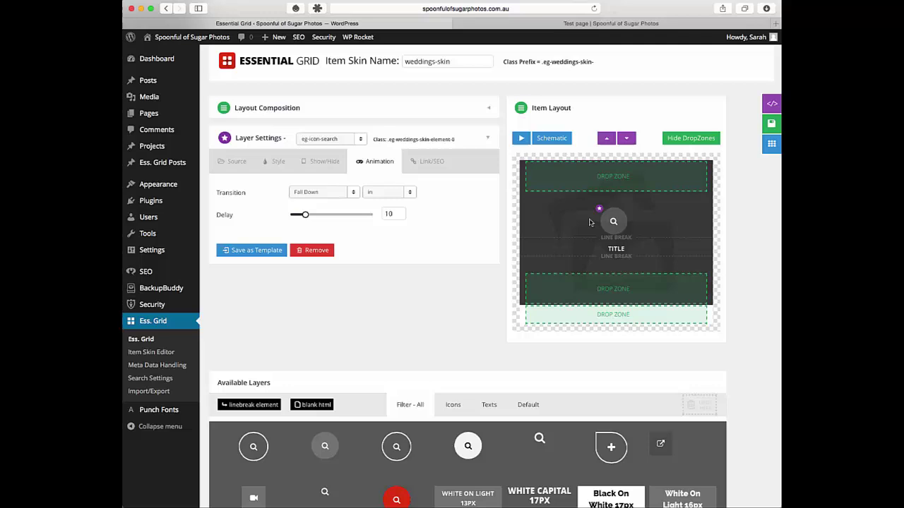
pyautogui.click(615, 251)
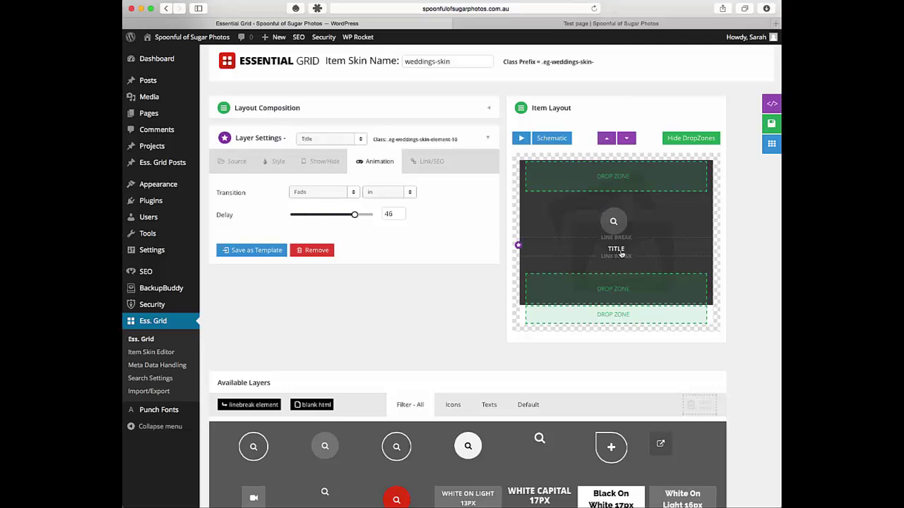
pyautogui.doubleClick(397, 213)
pyautogui.write('10')
pyautogui.click(613, 230)
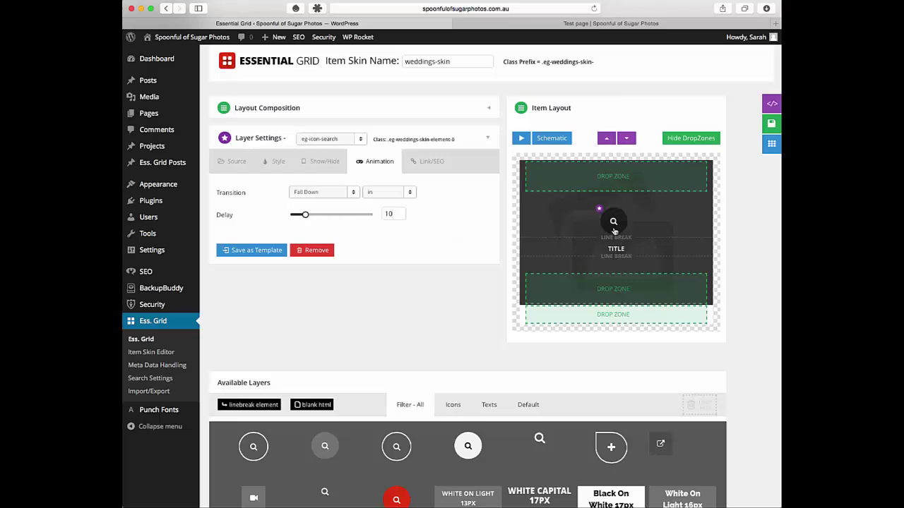
pyautogui.click(614, 253)
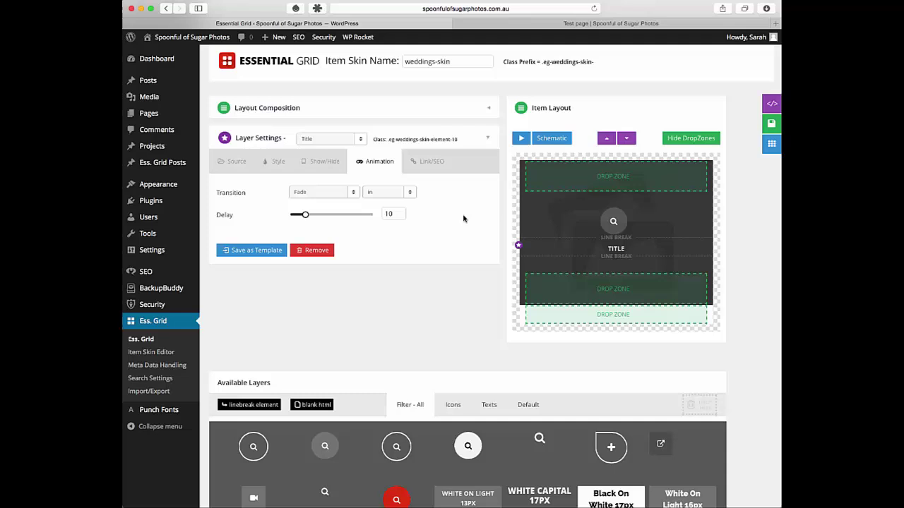
pyautogui.click(432, 161)
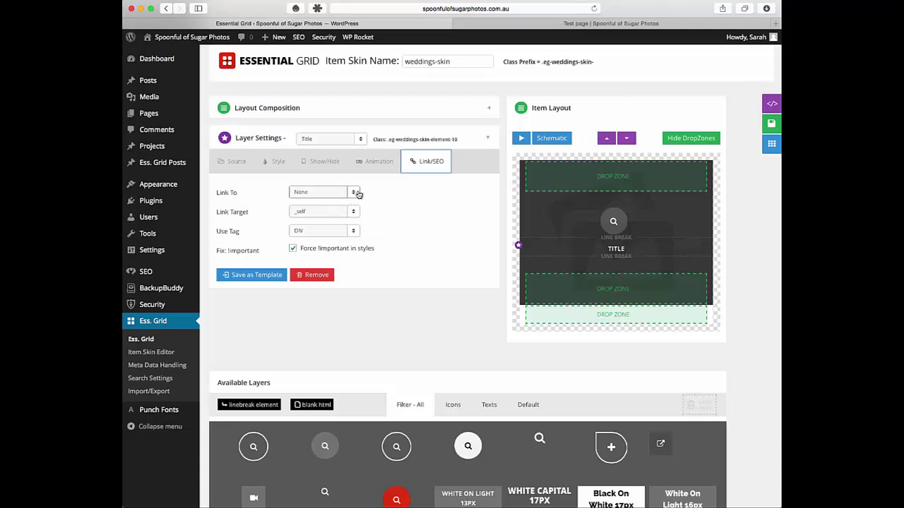
# Change the search icon layer's Link To setting from Lightbox to Post
pyautogui.click(614, 226)
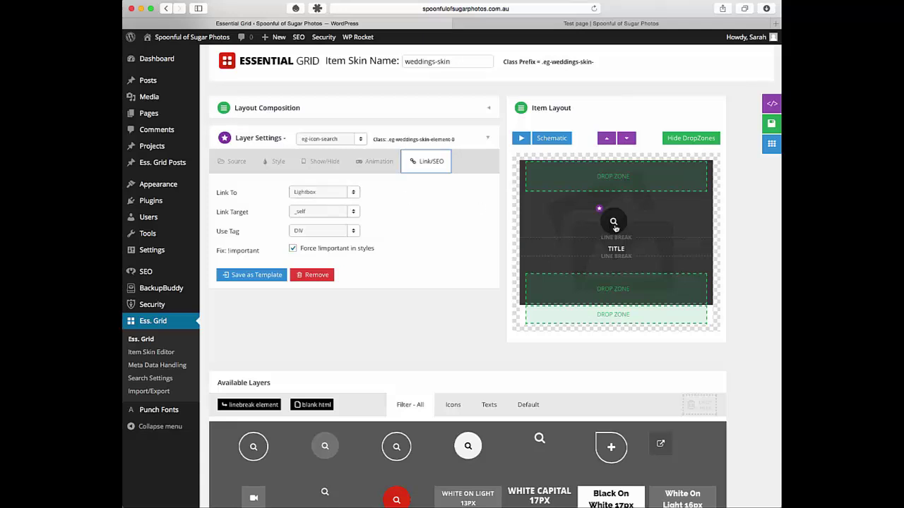
pyautogui.click(354, 195)
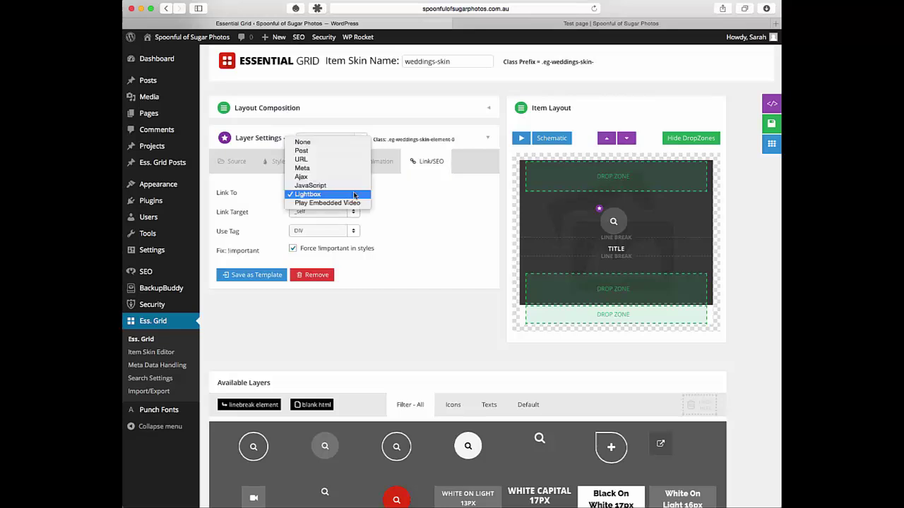
pyautogui.click(330, 151)
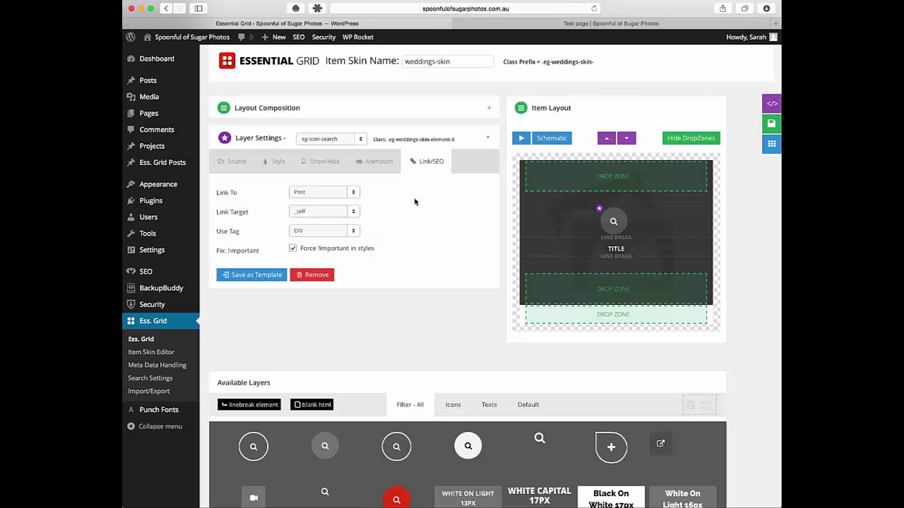
# Review the TITLE layer's hover and idle styling: 13 px, line height 19, weight 700, uppercase
pyautogui.click(326, 163)
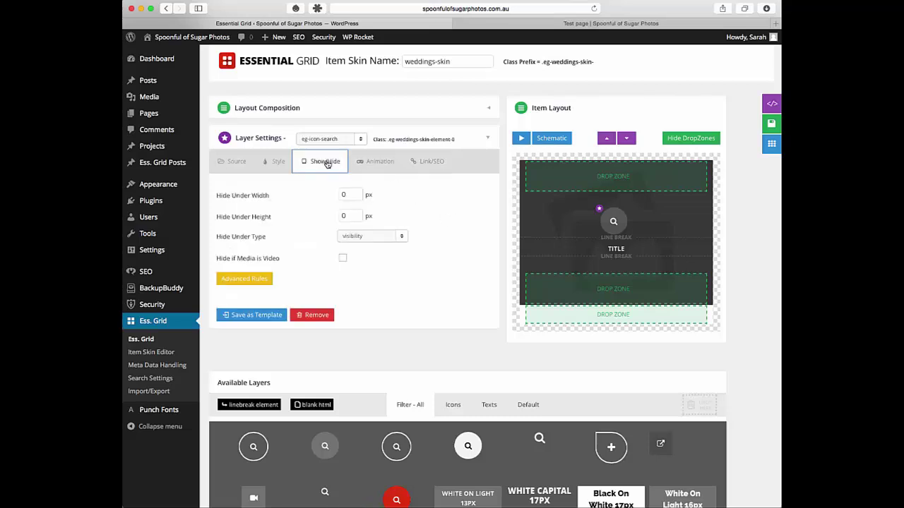
pyautogui.click(277, 164)
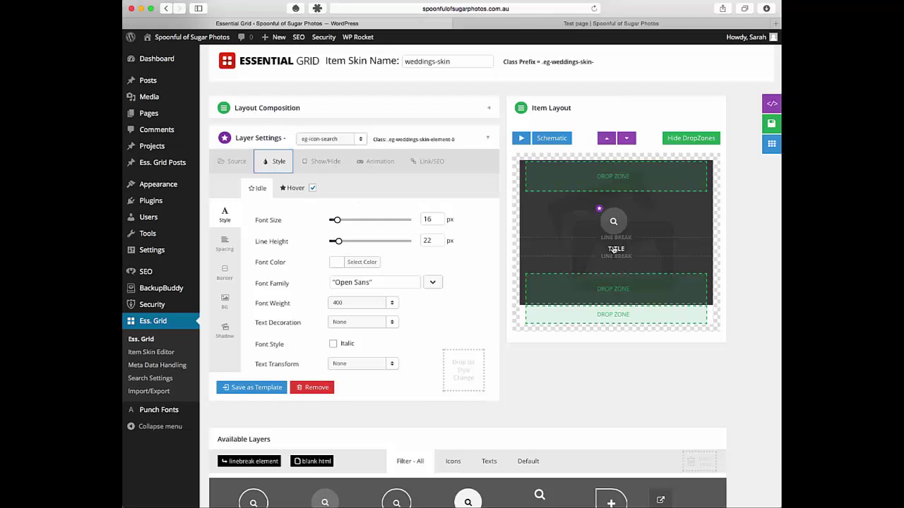
pyautogui.click(615, 249)
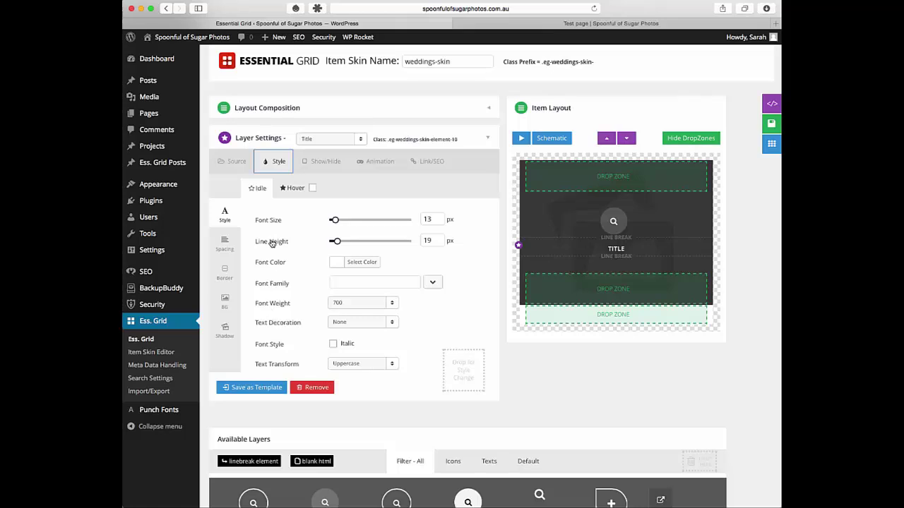
pyautogui.click(293, 188)
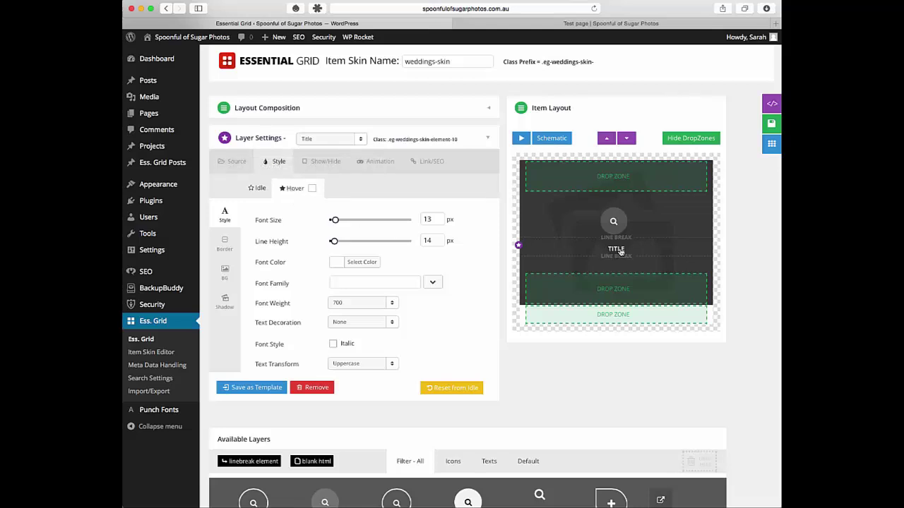
pyautogui.click(256, 189)
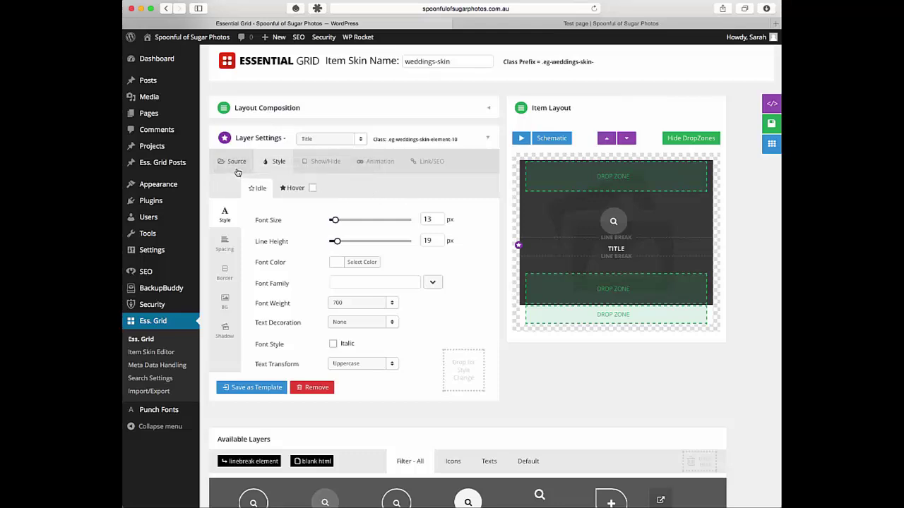
pyautogui.scroll(-3, 669, 362)
pyautogui.scroll(3, 618, 362)
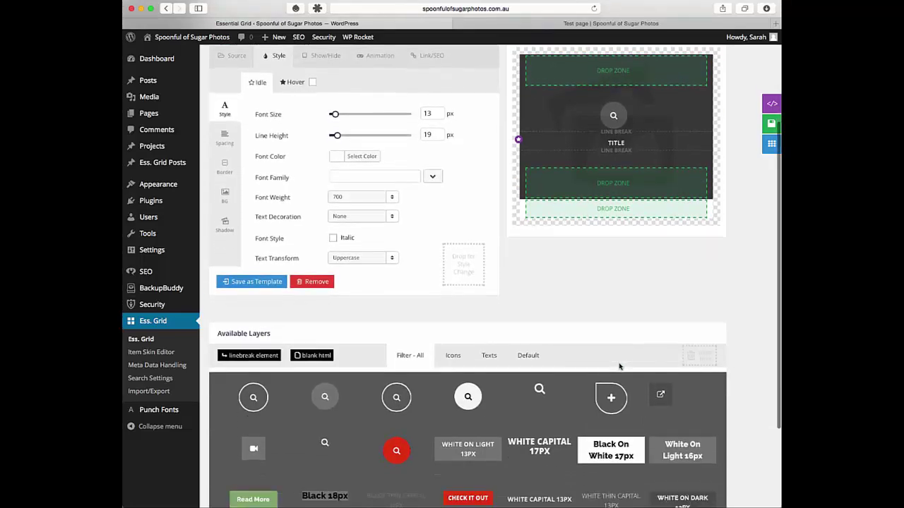
pyautogui.scroll(2, 618, 367)
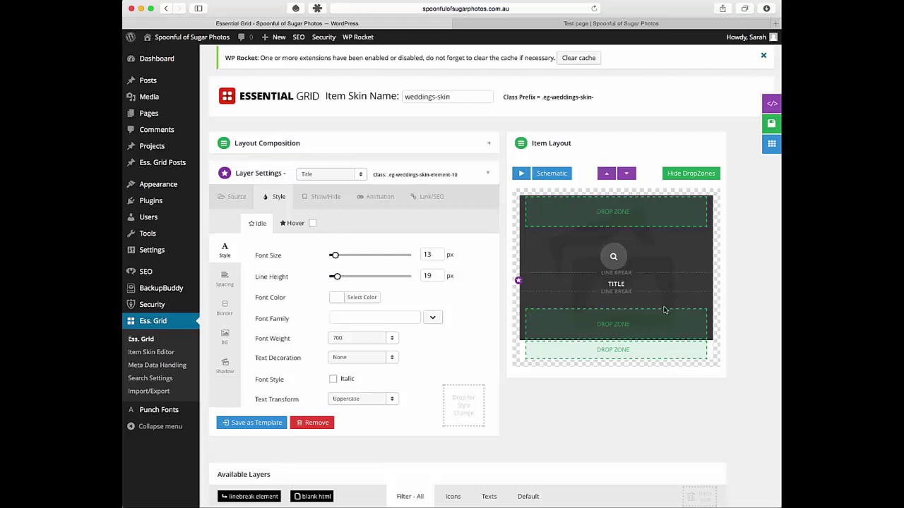
# In Layout Composition's Cover settings, keep the background black and drag opacity from 65 to 49
pyautogui.click(274, 144)
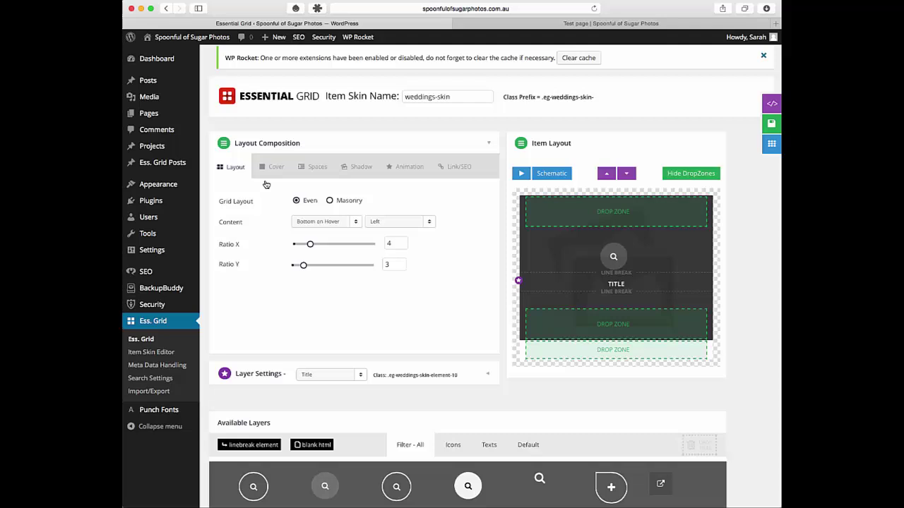
pyautogui.click(272, 169)
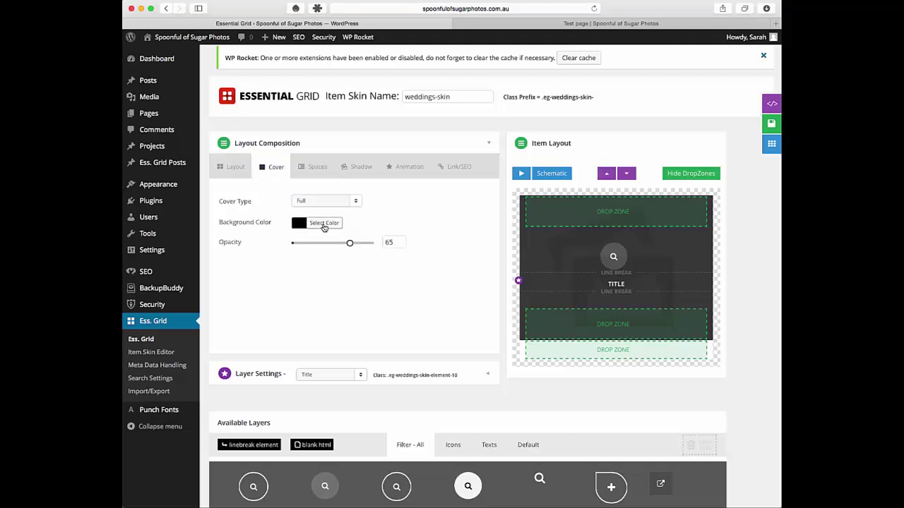
pyautogui.click(324, 222)
pyautogui.click(335, 331)
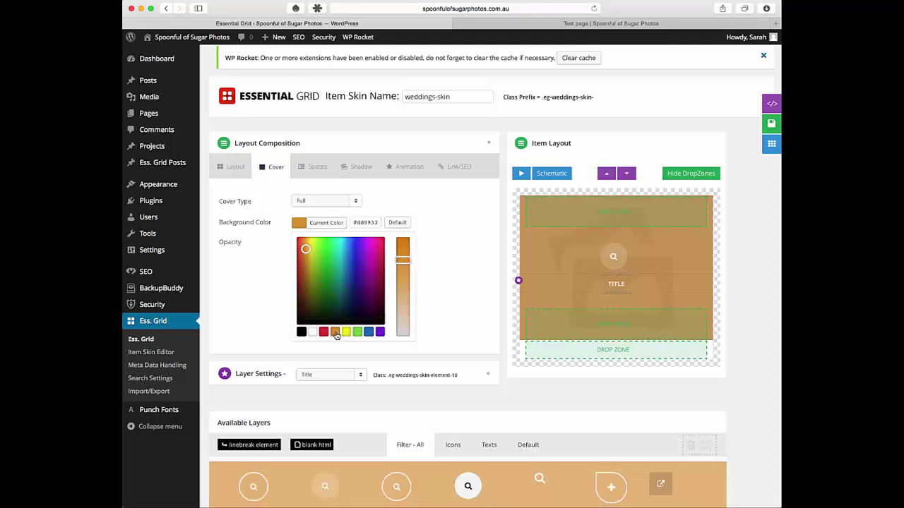
pyautogui.click(302, 332)
pyautogui.click(276, 288)
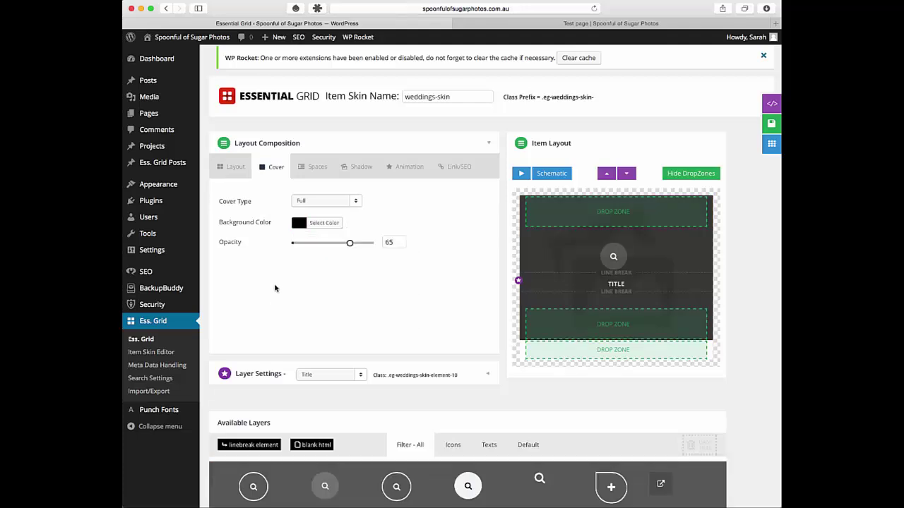
pyautogui.moveTo(350, 243); pyautogui.dragTo(333, 244)
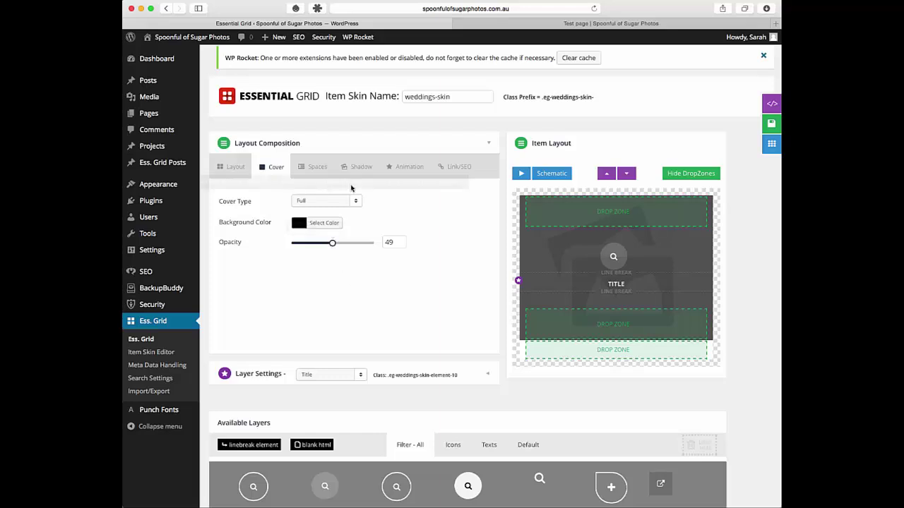
# Check the item's Spaces, Fade cover animation and Link/SEO settings, leaving no item link
pyautogui.click(315, 167)
pyautogui.click(406, 167)
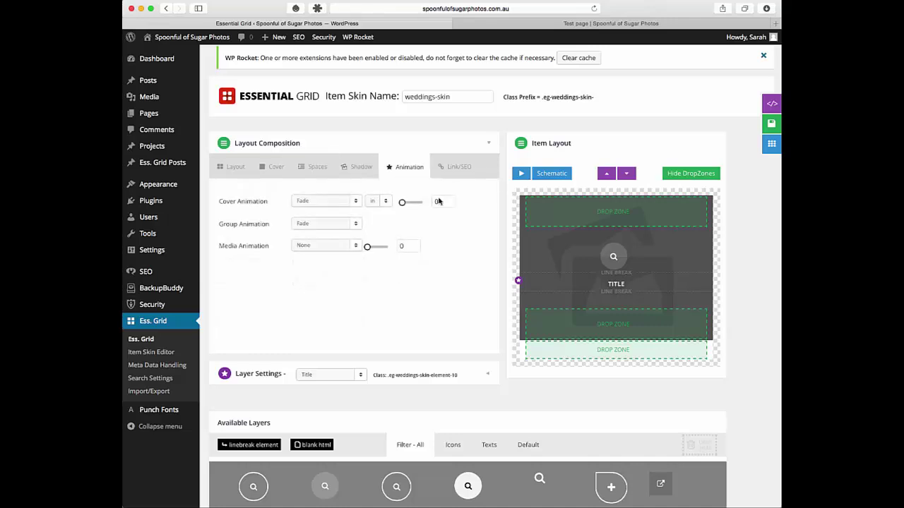
pyautogui.click(358, 204)
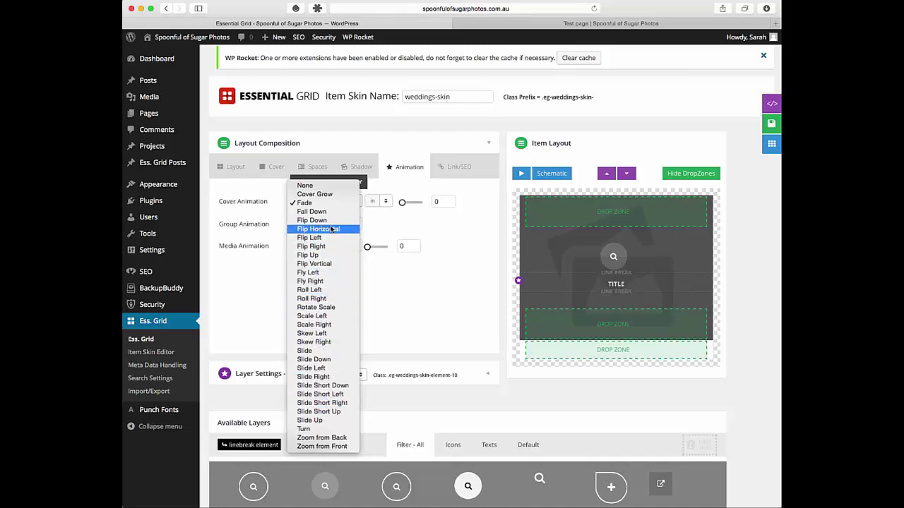
pyautogui.click(472, 245)
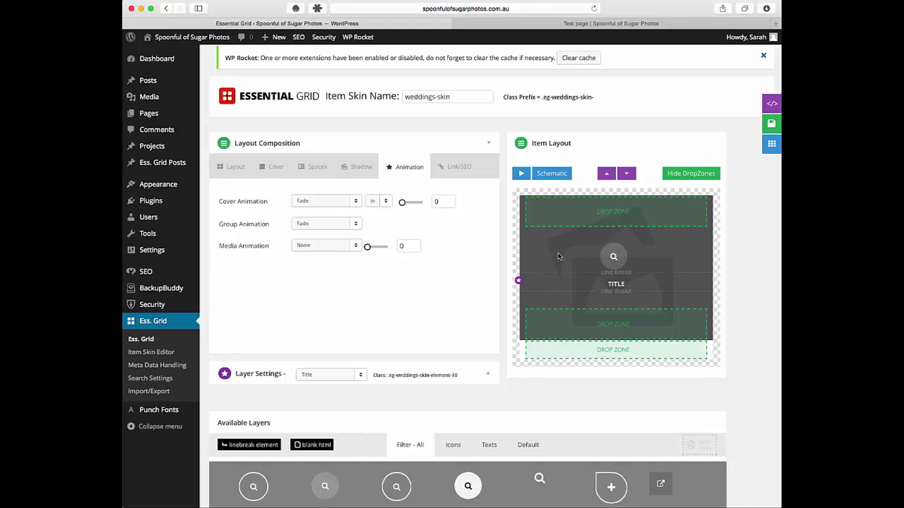
pyautogui.click(463, 168)
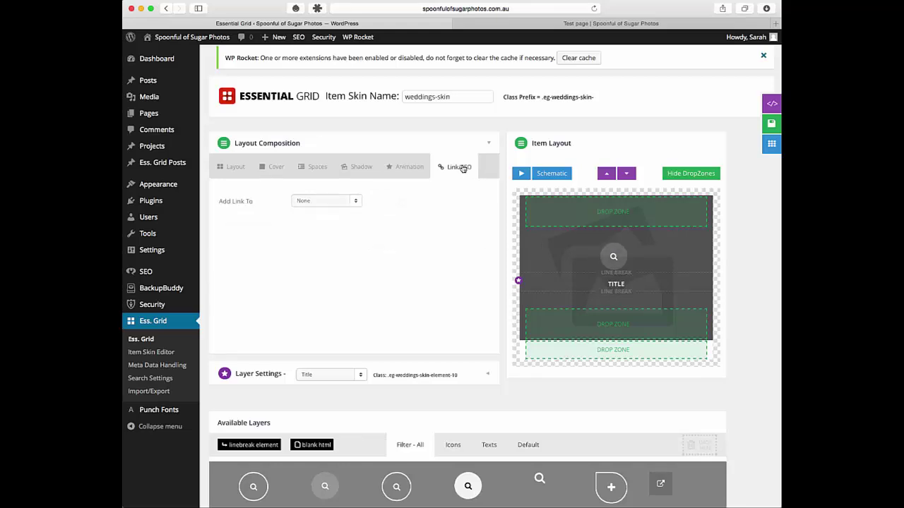
pyautogui.click(610, 265)
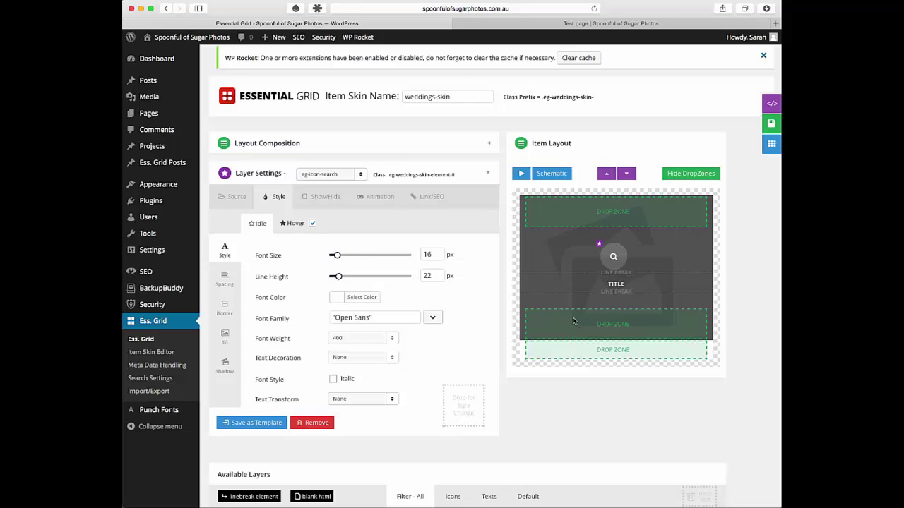
pyautogui.click(438, 145)
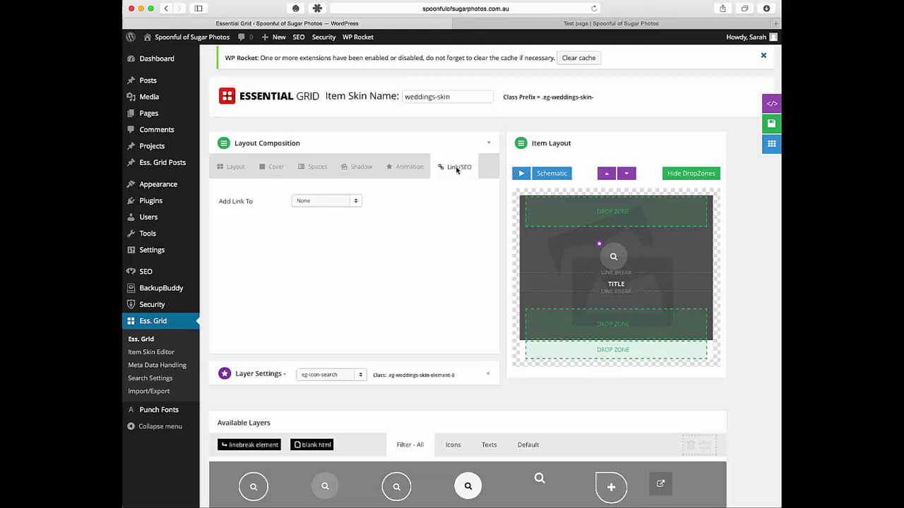
pyautogui.click(353, 202)
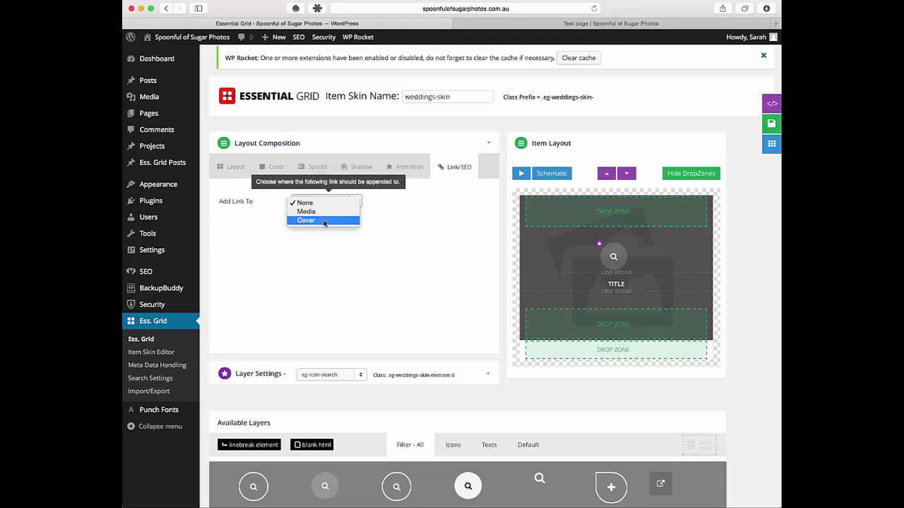
pyautogui.click(324, 221)
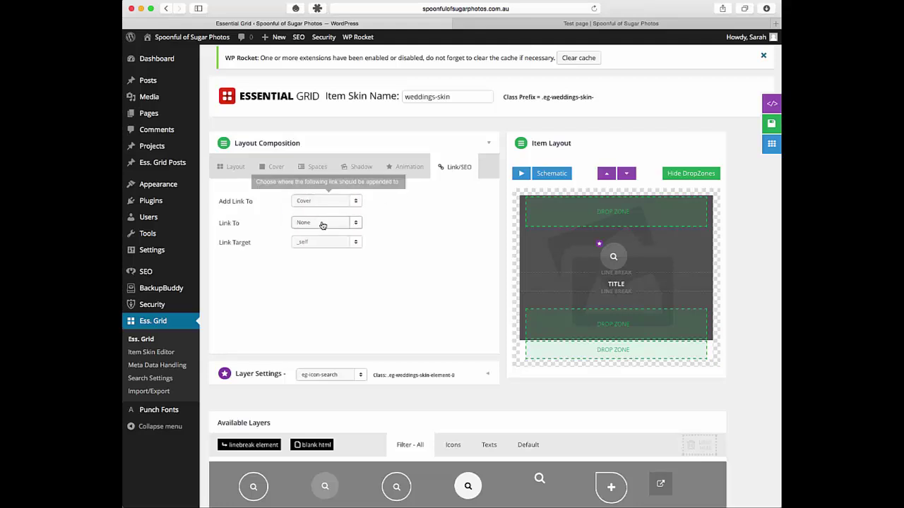
pyautogui.click(342, 224)
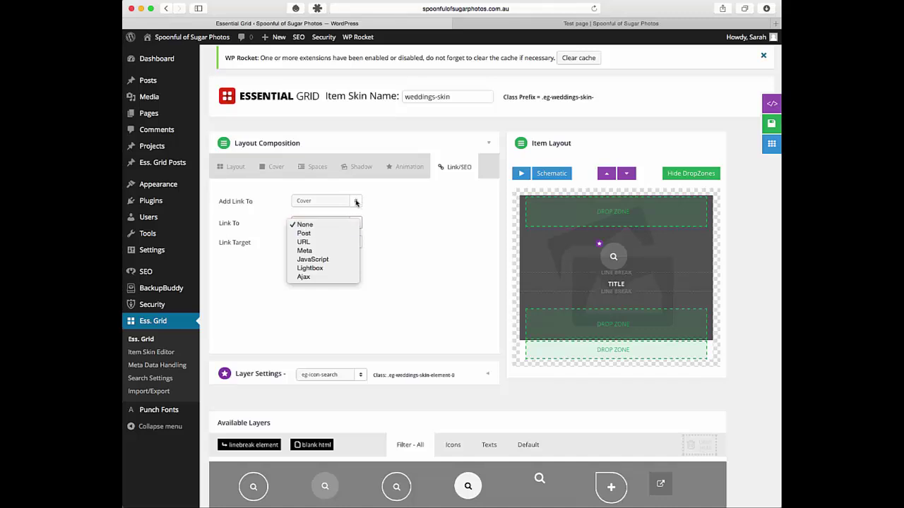
pyautogui.click(307, 234)
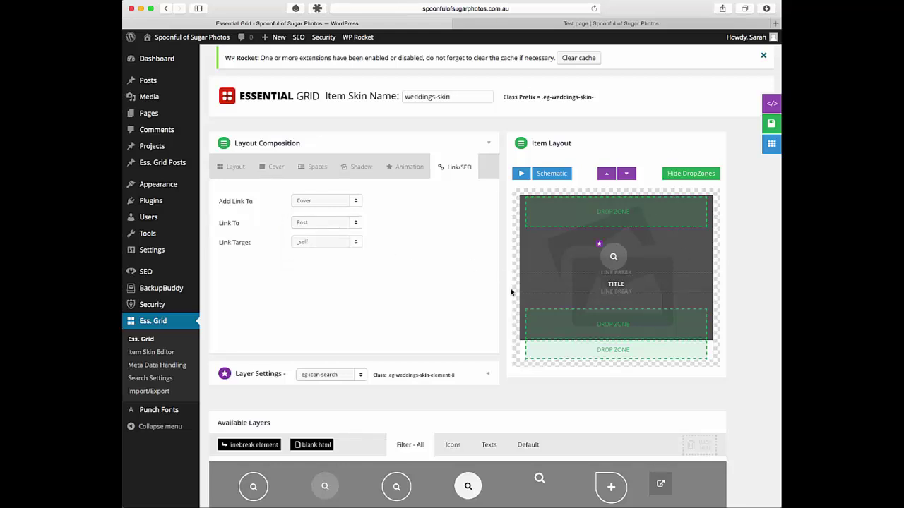
pyautogui.click(338, 202)
pyautogui.click(339, 185)
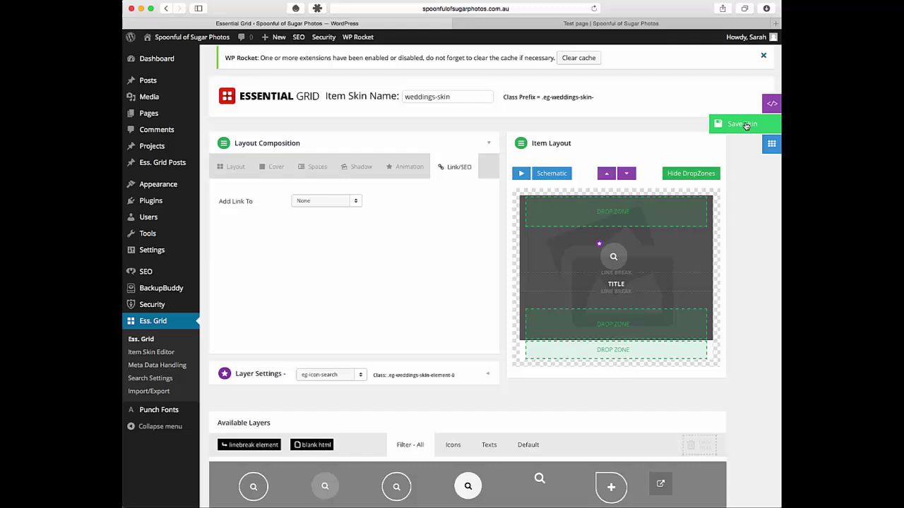
# Save the weddings-skin item skin, then browse both pages of Available Layers
pyautogui.click(745, 127)
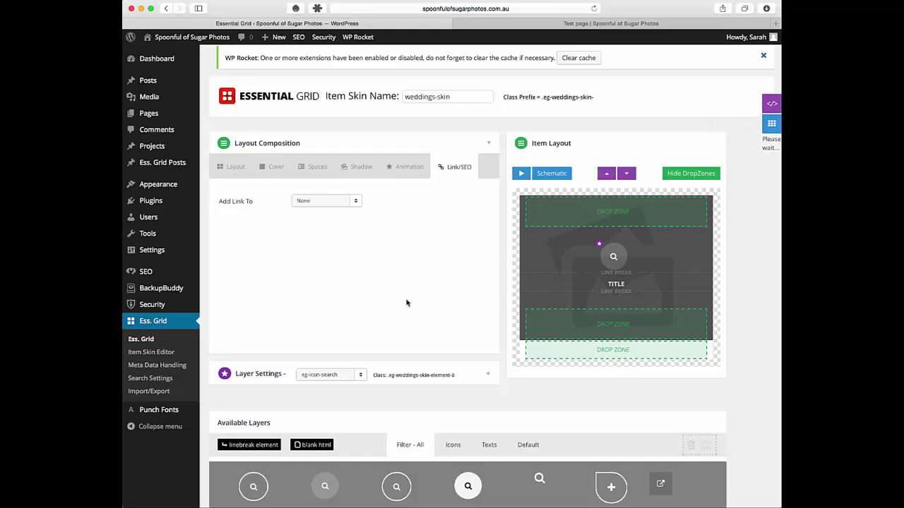
pyautogui.scroll(-2, 272, 280)
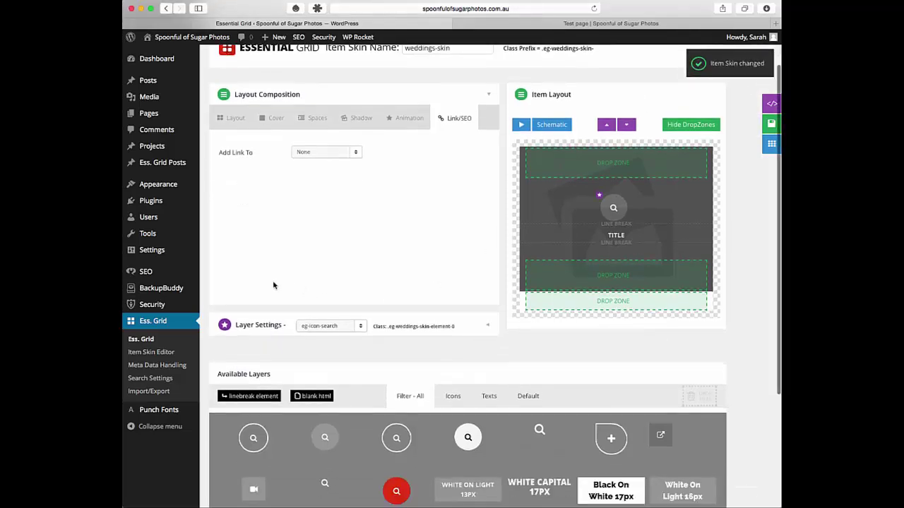
pyautogui.scroll(2, 273, 281)
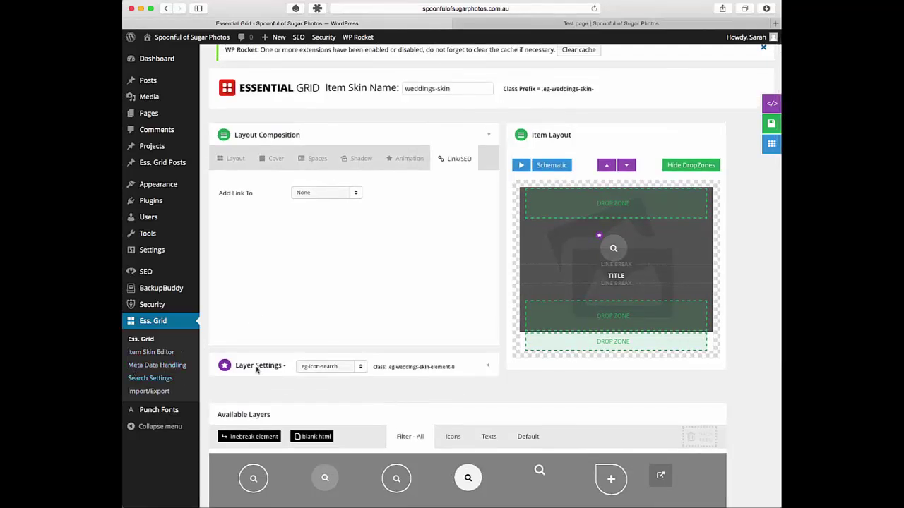
pyautogui.scroll(-4, 580, 419)
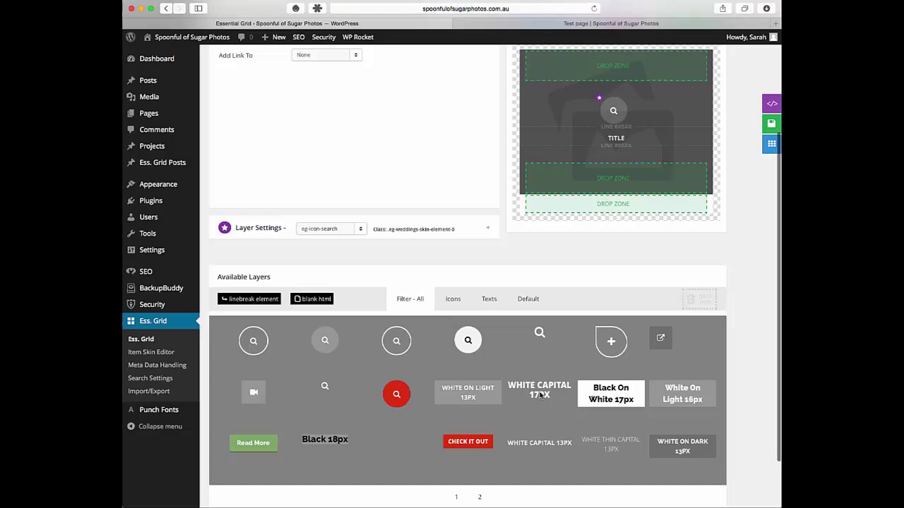
pyautogui.scroll(4, 437, 378)
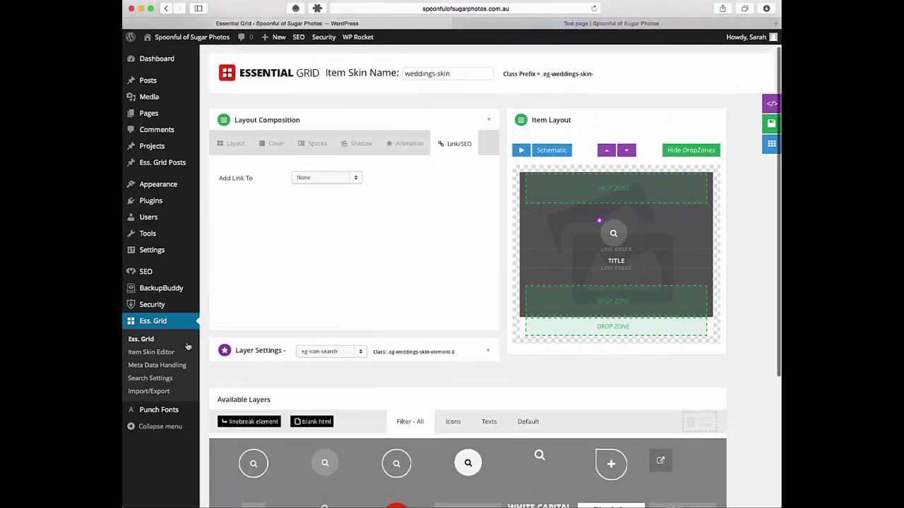
pyautogui.scroll(-1, 551, 360)
pyautogui.scroll(-4, 550, 360)
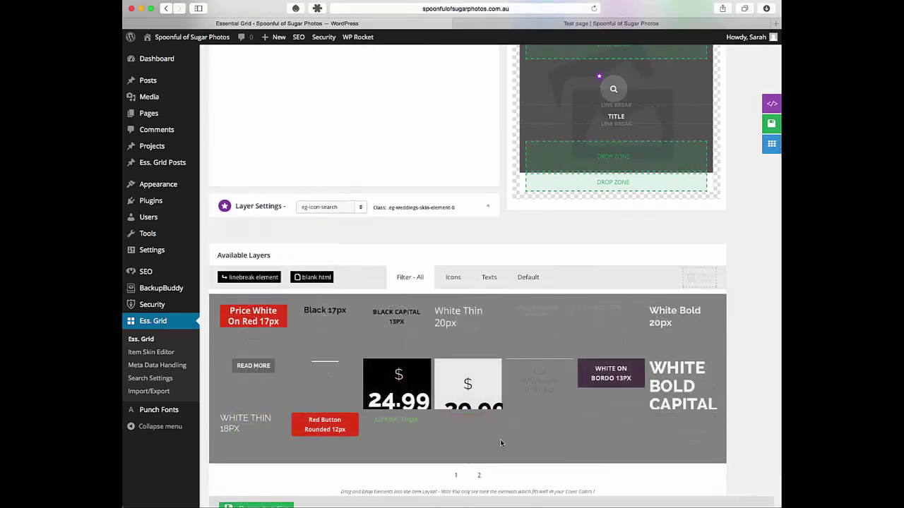
pyautogui.click(478, 476)
pyautogui.scroll(4, 346, 269)
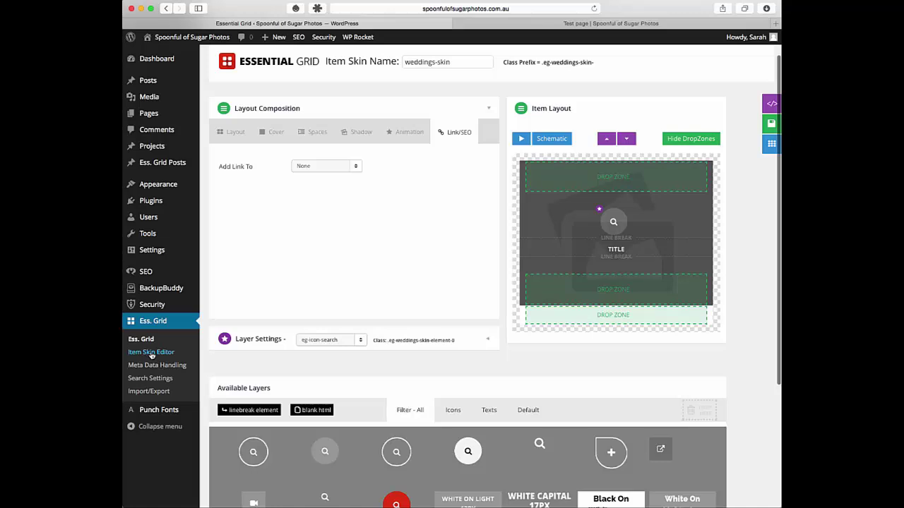
# Set the Weddings grid's item skin to weddings-skin, found on skins page 6, and save the grid
pyautogui.click(140, 339)
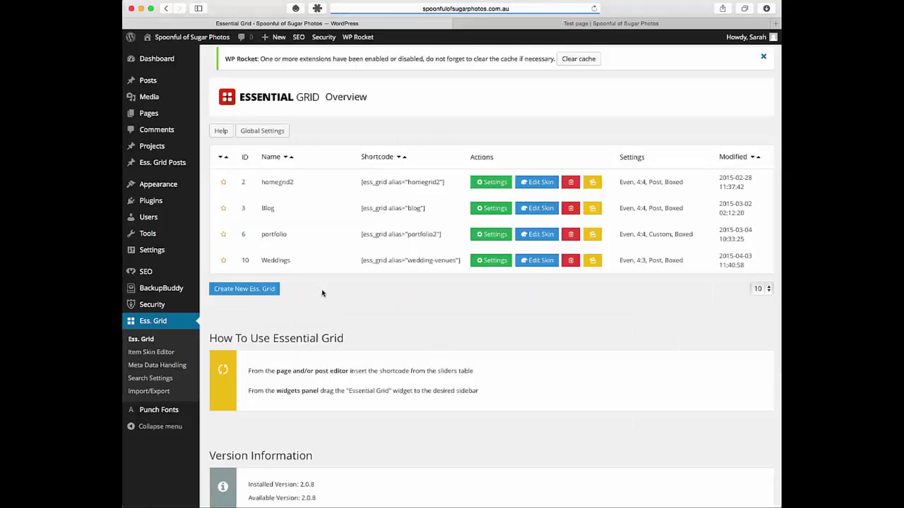
pyautogui.click(492, 261)
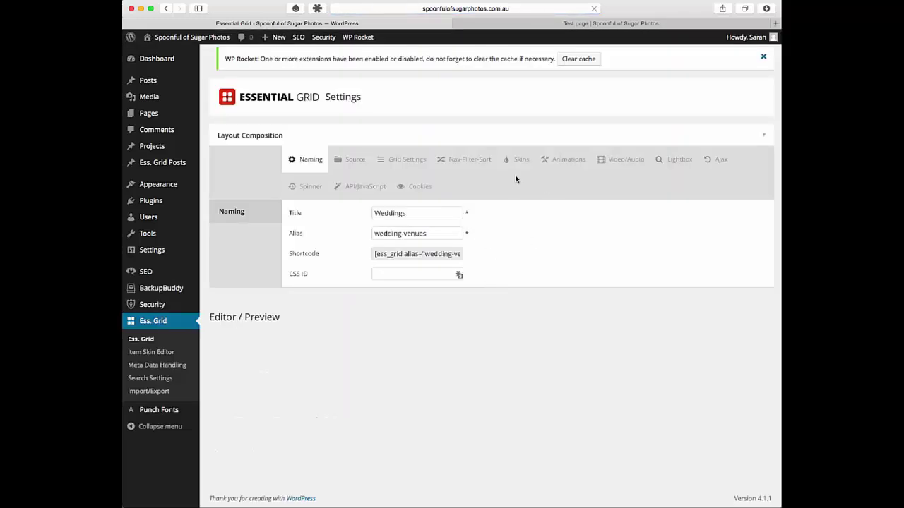
pyautogui.click(520, 161)
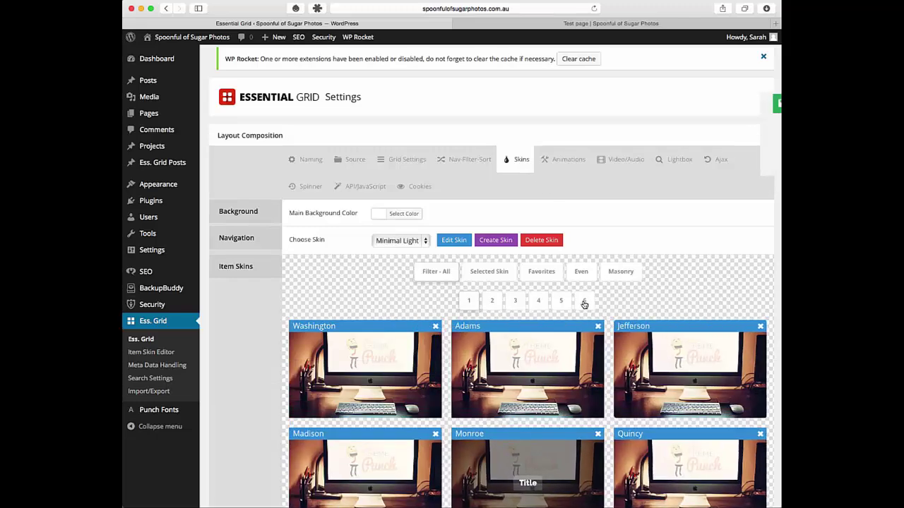
pyautogui.click(584, 301)
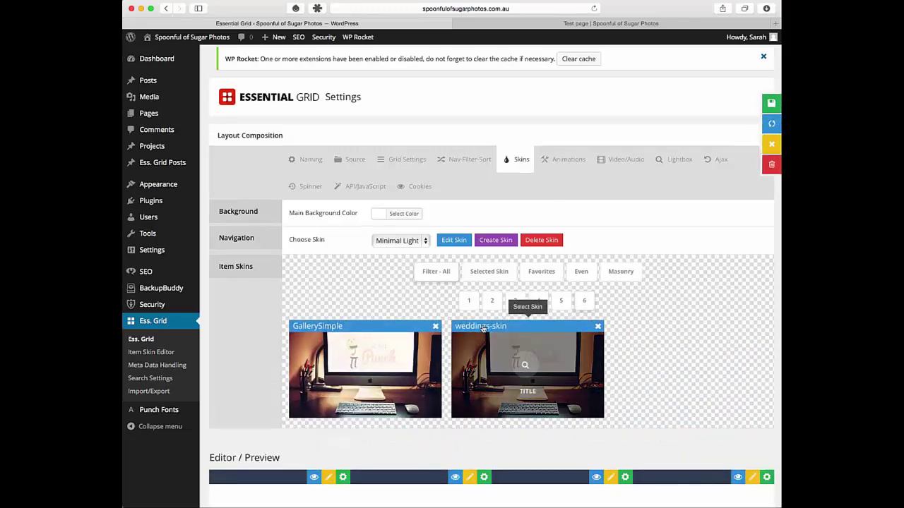
pyautogui.click(484, 327)
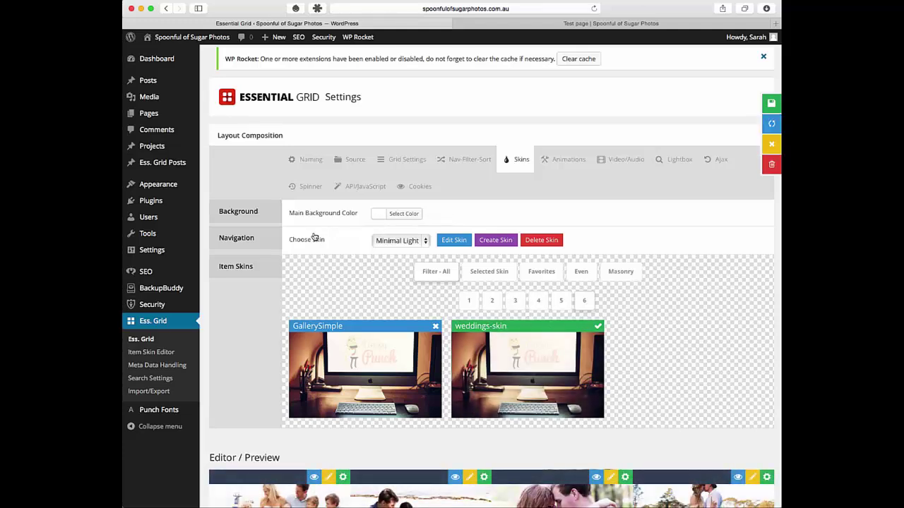
pyautogui.scroll(-3, 720, 282)
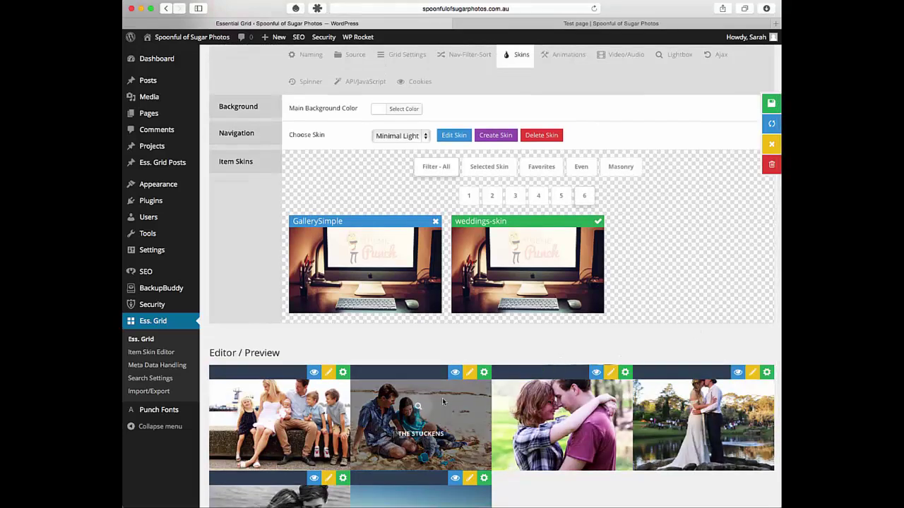
pyautogui.click(770, 106)
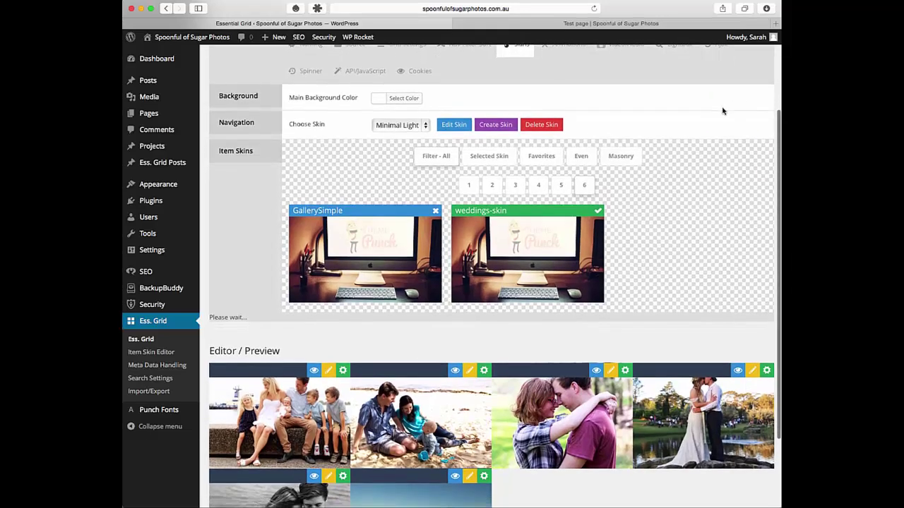
# Reload the live test page to see the new skin, then open a family tile's project page and return
pyautogui.click(635, 23)
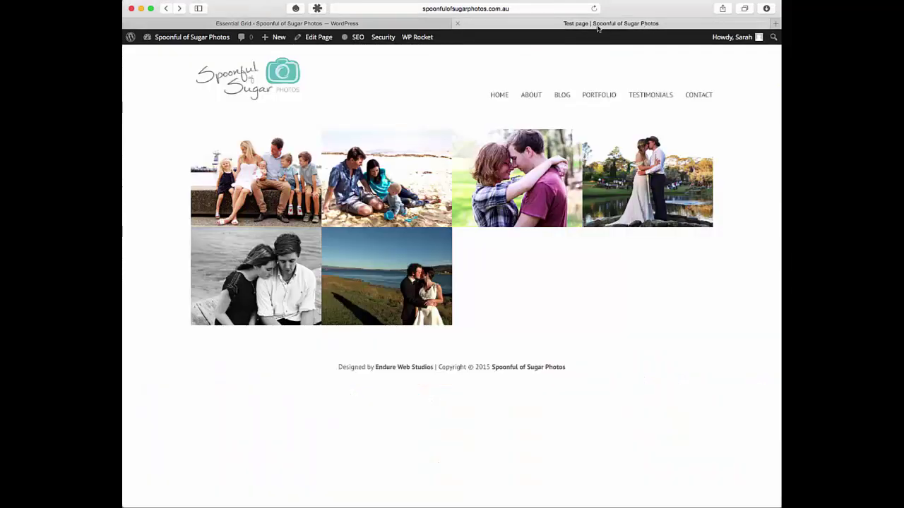
pyautogui.click(593, 9)
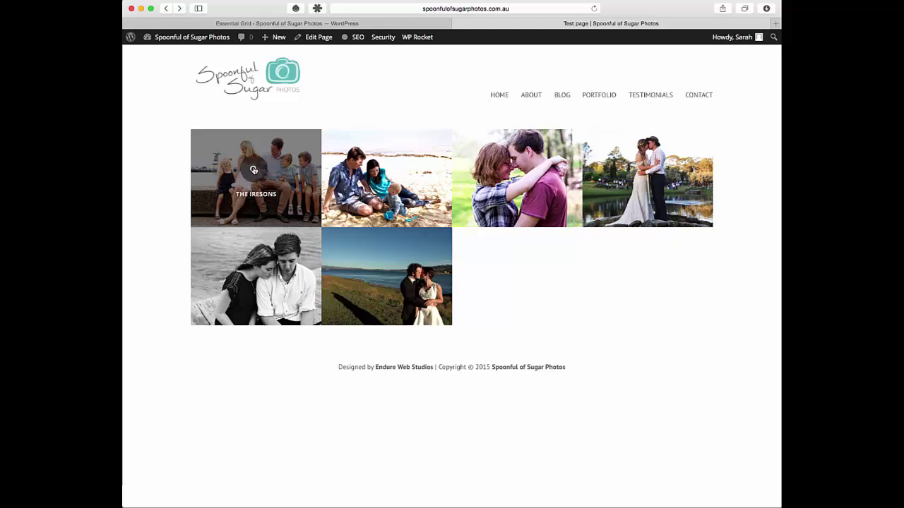
pyautogui.click(384, 169)
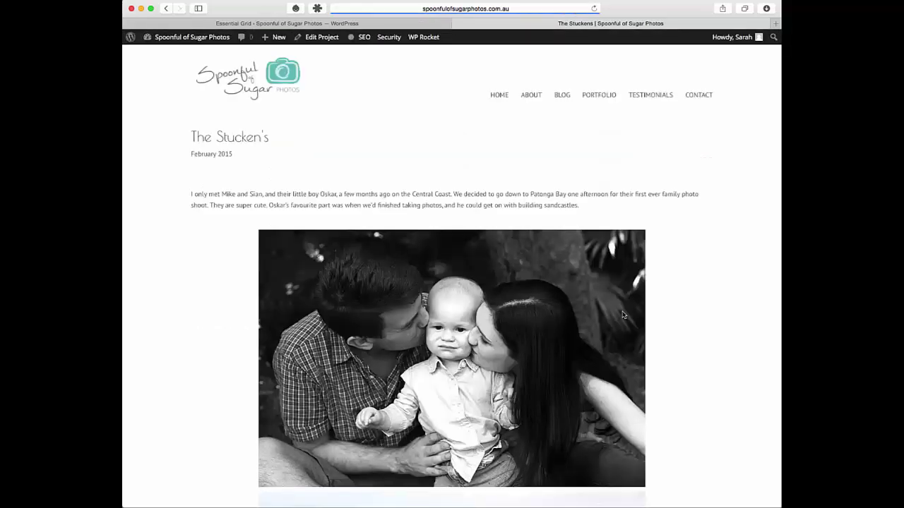
pyautogui.scroll(-5, 690, 311)
pyautogui.scroll(5, 690, 310)
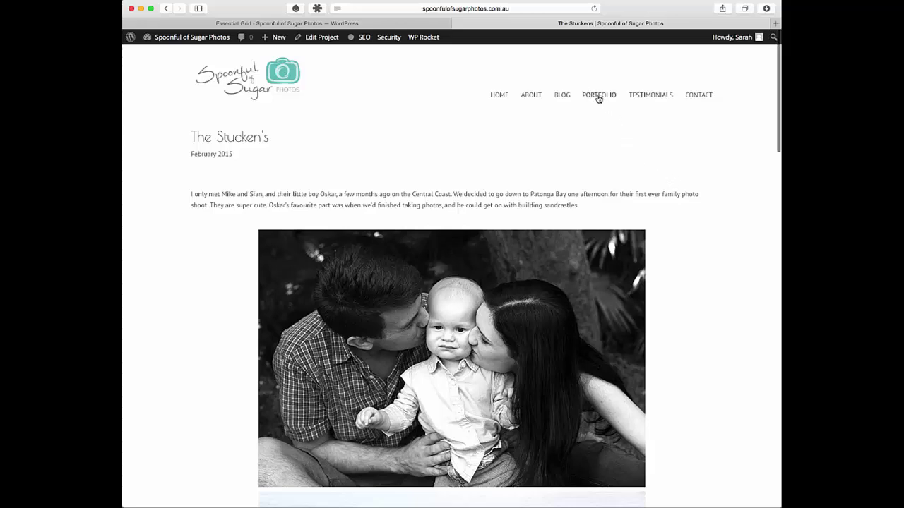
pyautogui.click(164, 8)
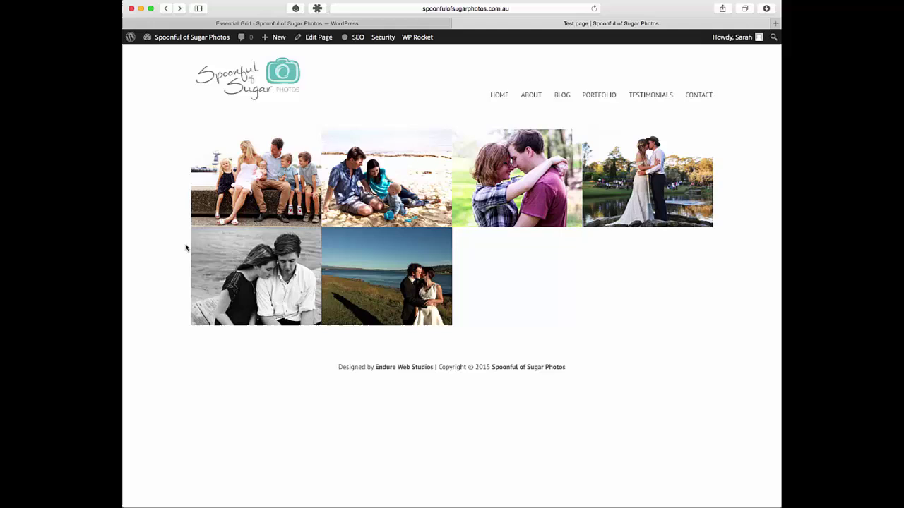
pyautogui.moveTo(204, 247)
# Go to the site's PORTFOLIO page and scroll through its Filter - All photo grid
pyautogui.click(596, 96)
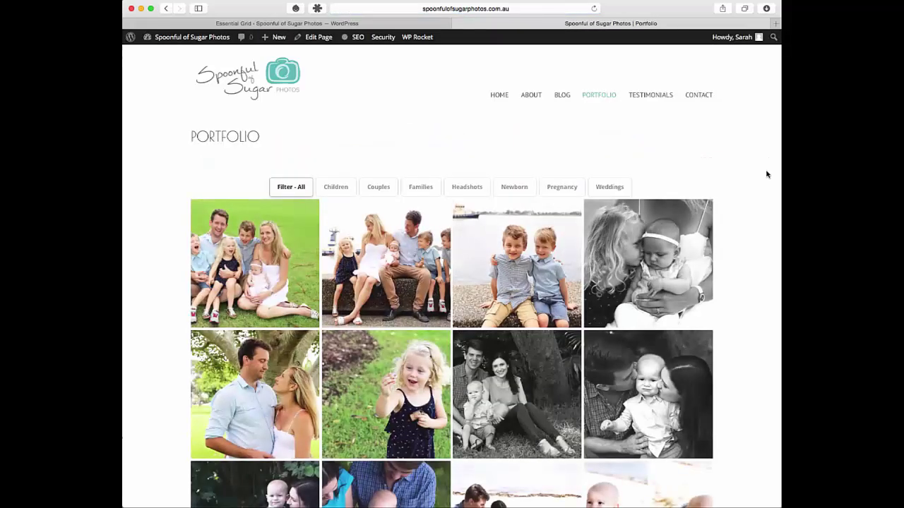
pyautogui.scroll(-3, 767, 174)
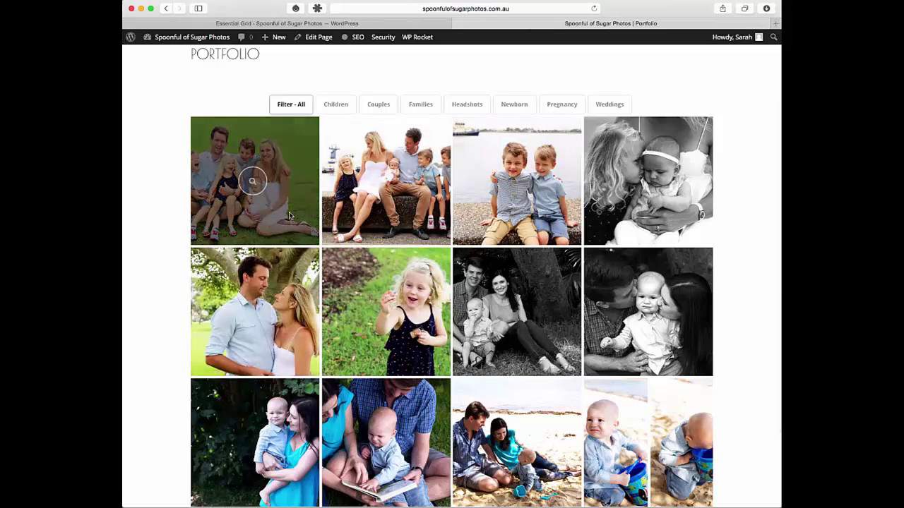
pyautogui.scroll(3, 288, 215)
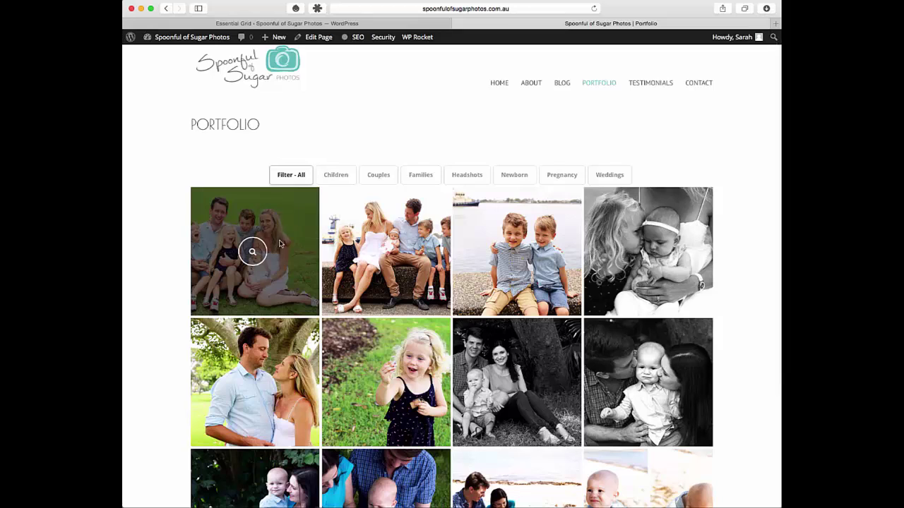